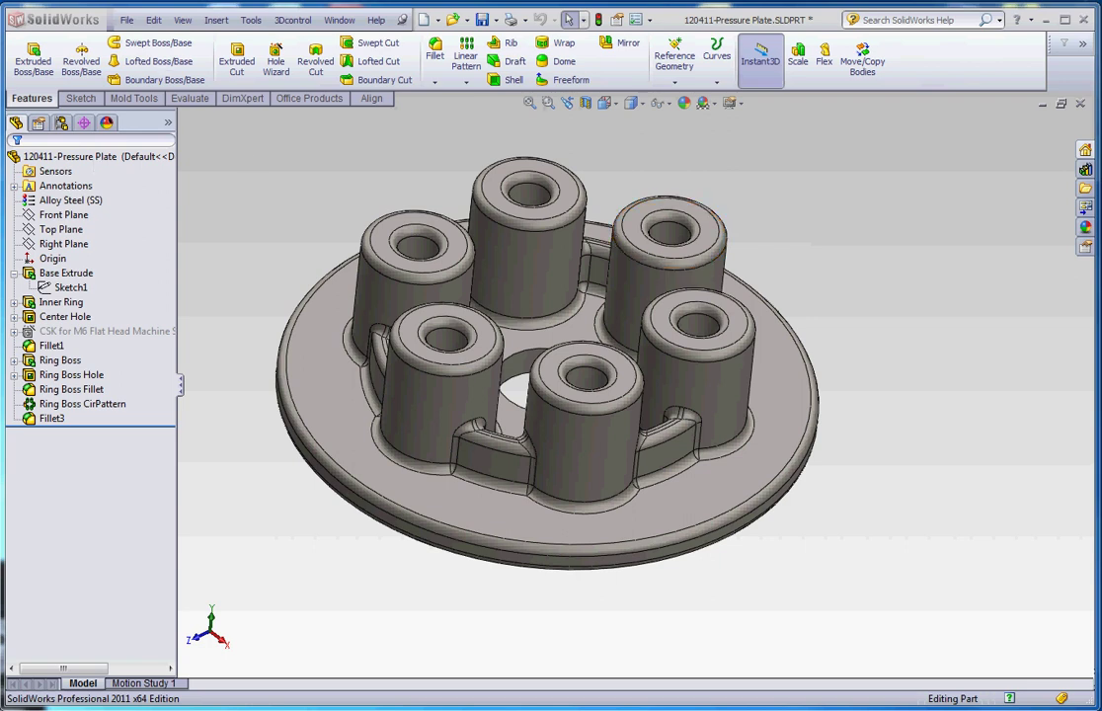
- Switch from SolidWorks to the Chrome window showing the Pressure Plate assignment page
key(alt+Tab)
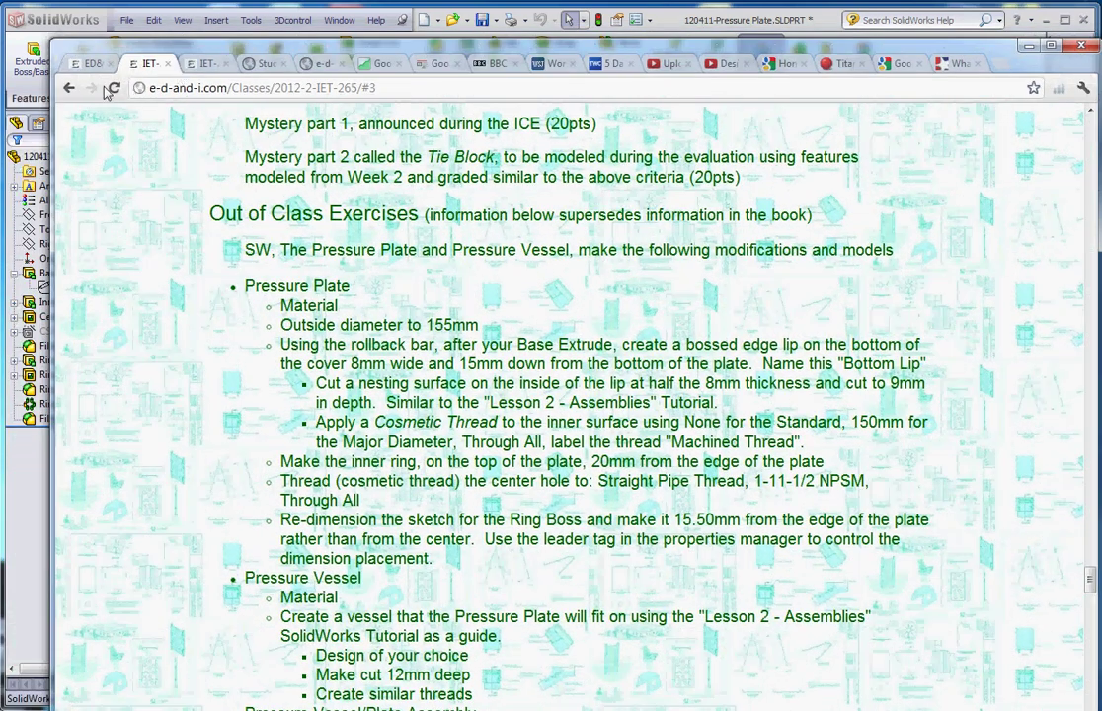
- Open the IET 265 Spring 2012 class page and read the week's Pressure Plate exercises
click(71, 59)
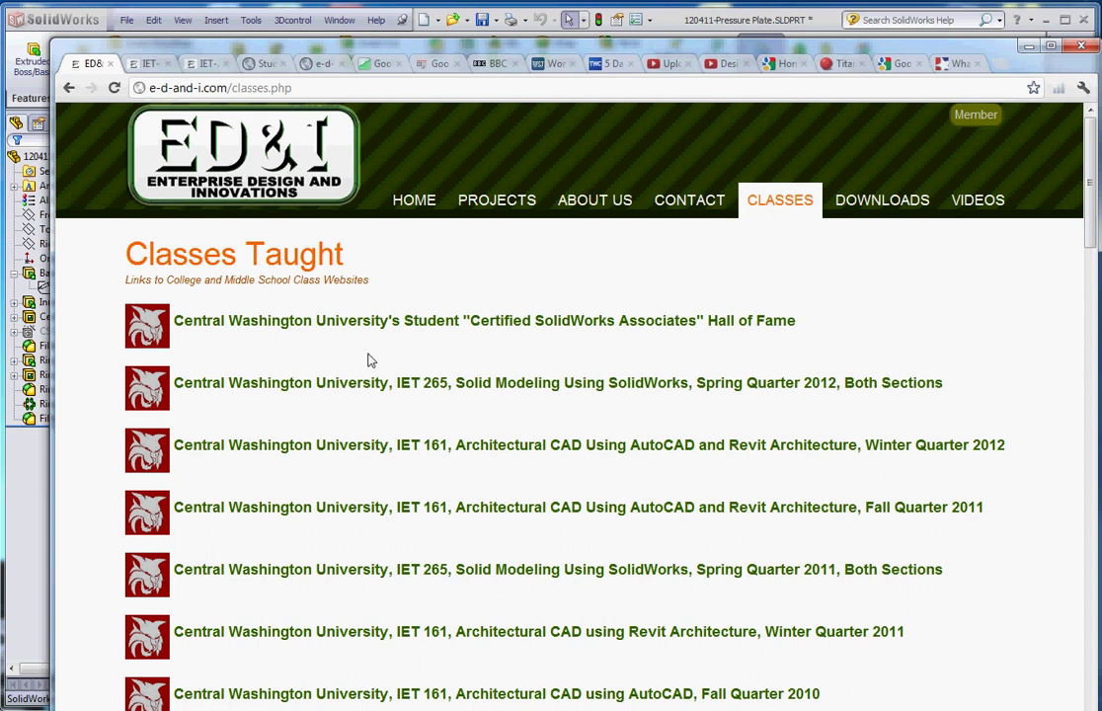
click(294, 385)
scroll(580, 457, down, 3)
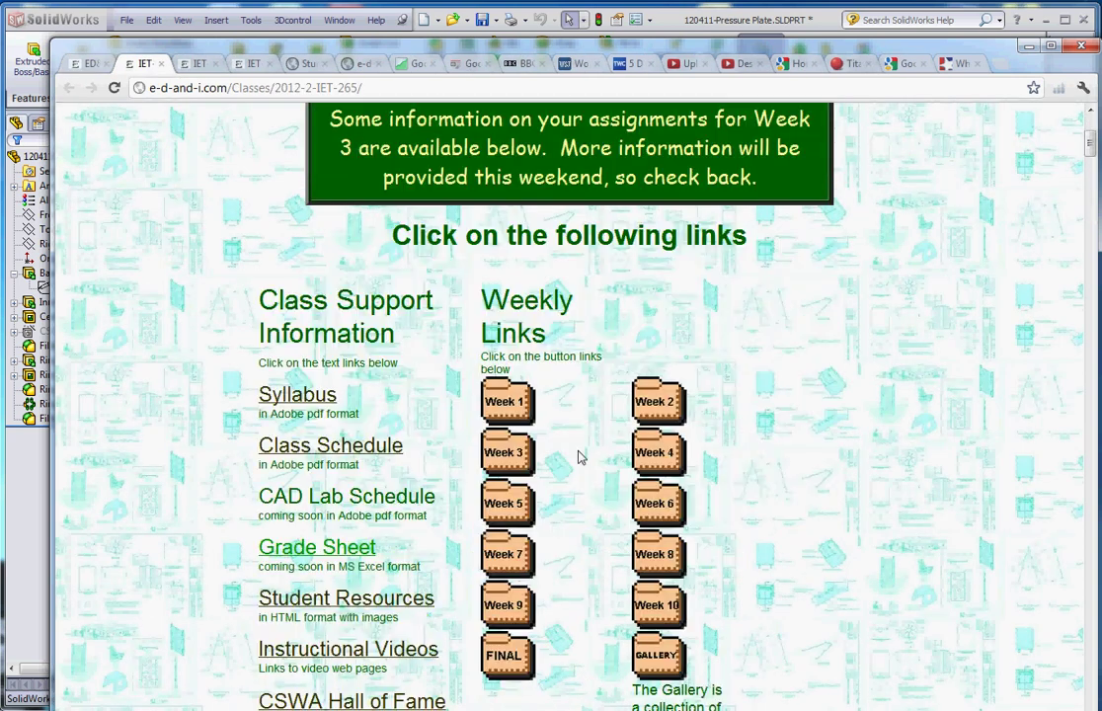
click(654, 454)
scroll(652, 464, up, 10)
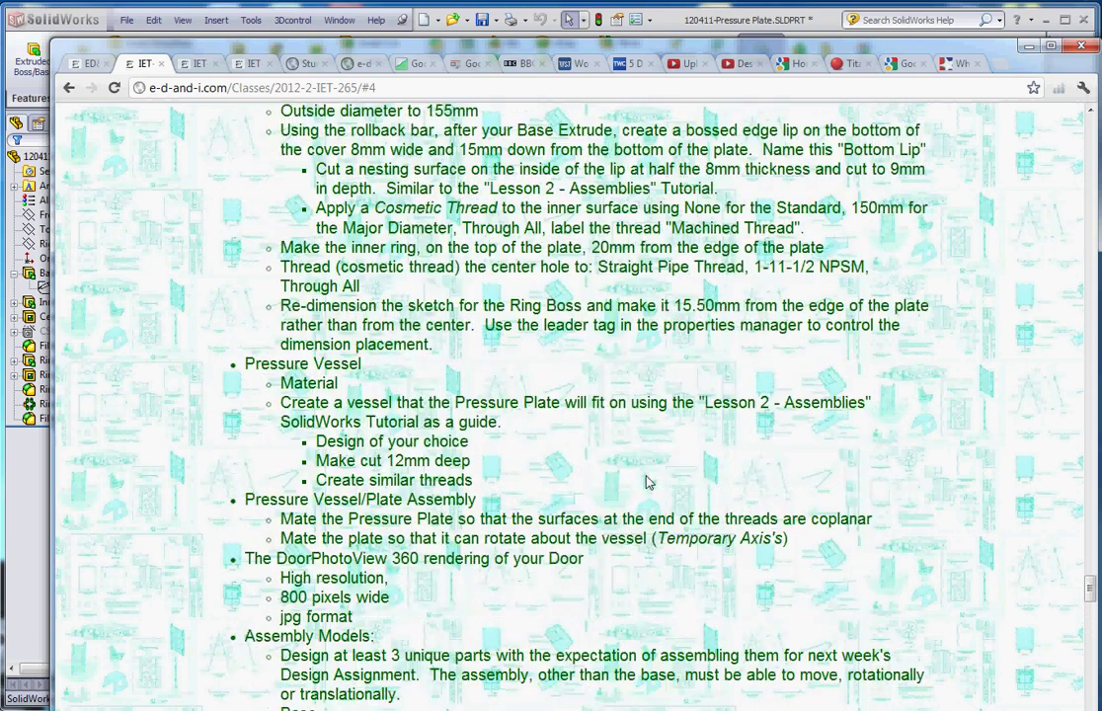
scroll(646, 482, up, 3)
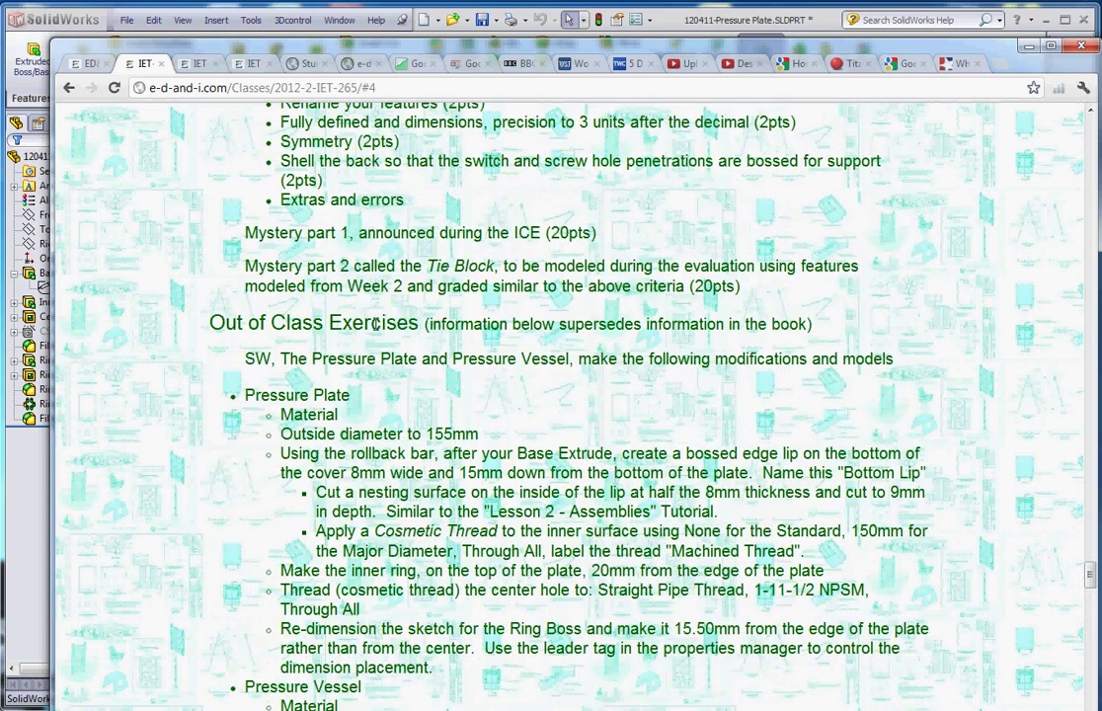
scroll(377, 322, up, 10)
scroll(443, 359, down, 4)
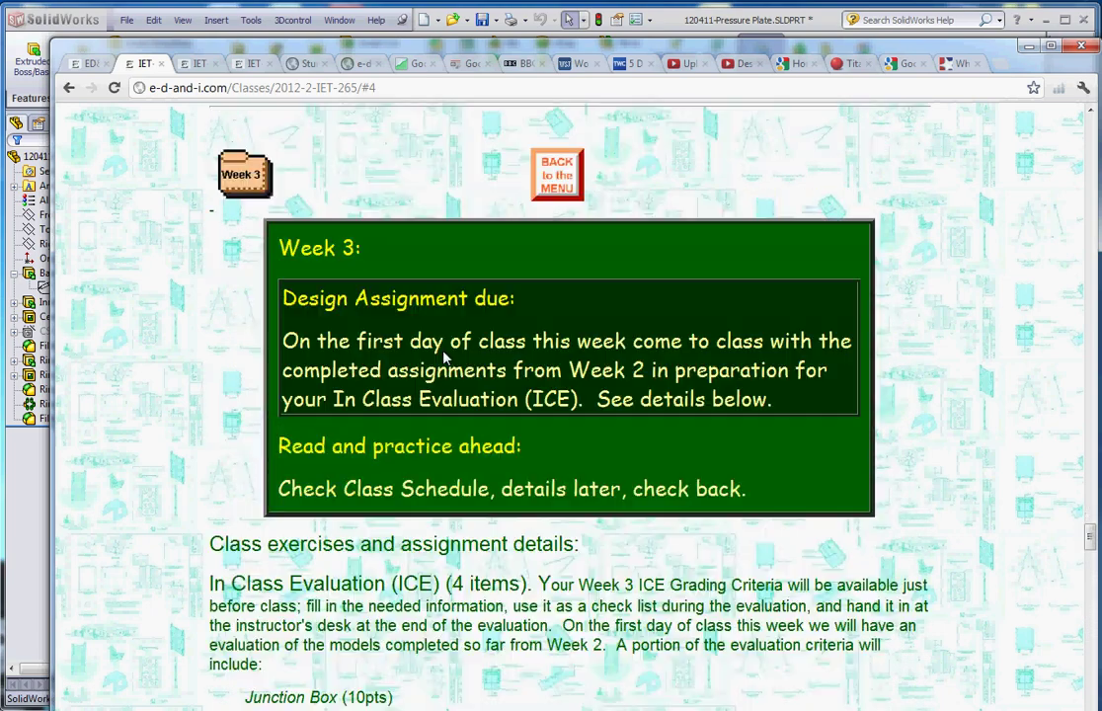
scroll(443, 359, down, 8)
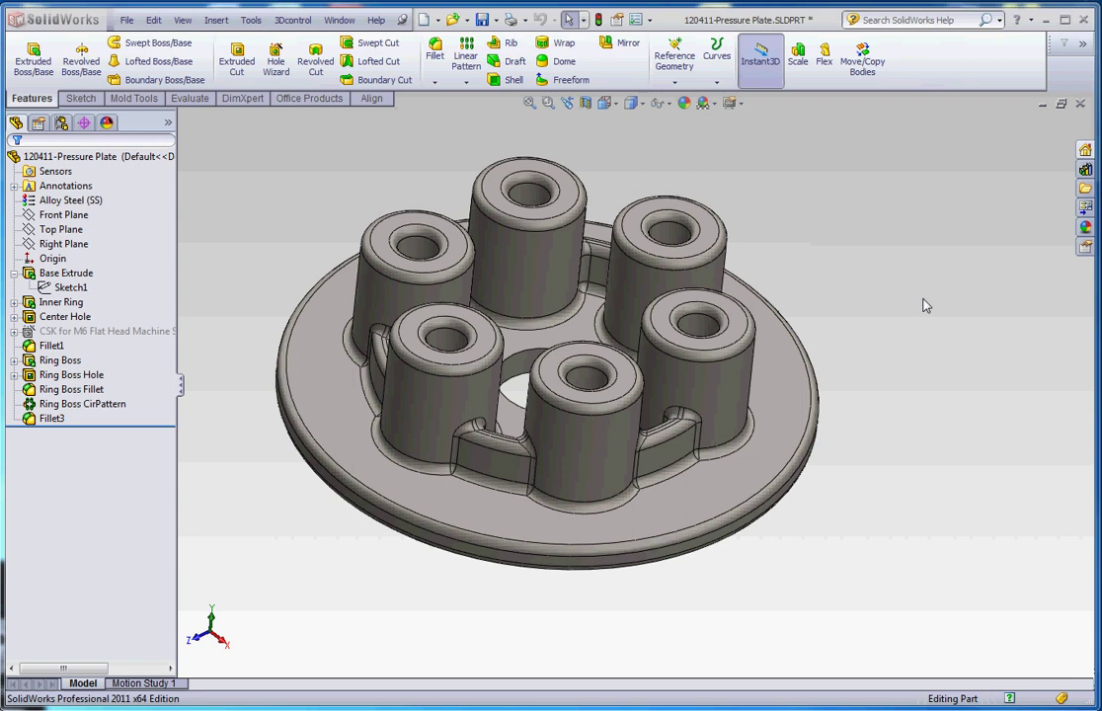
click(71, 273)
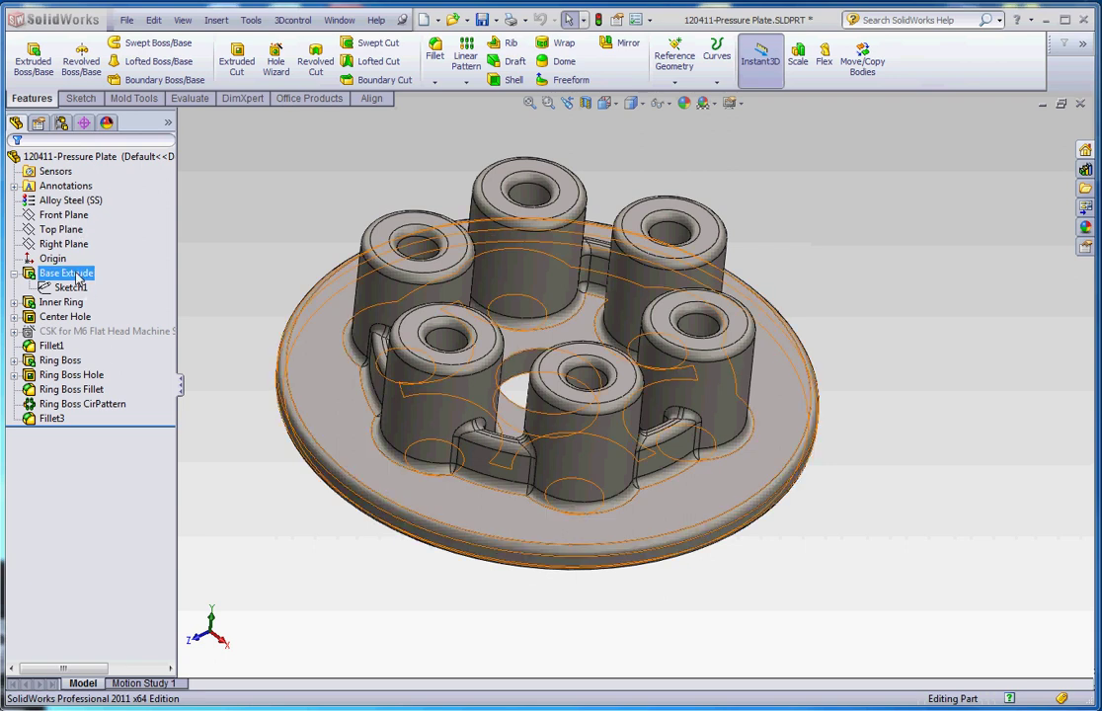
click(83, 403)
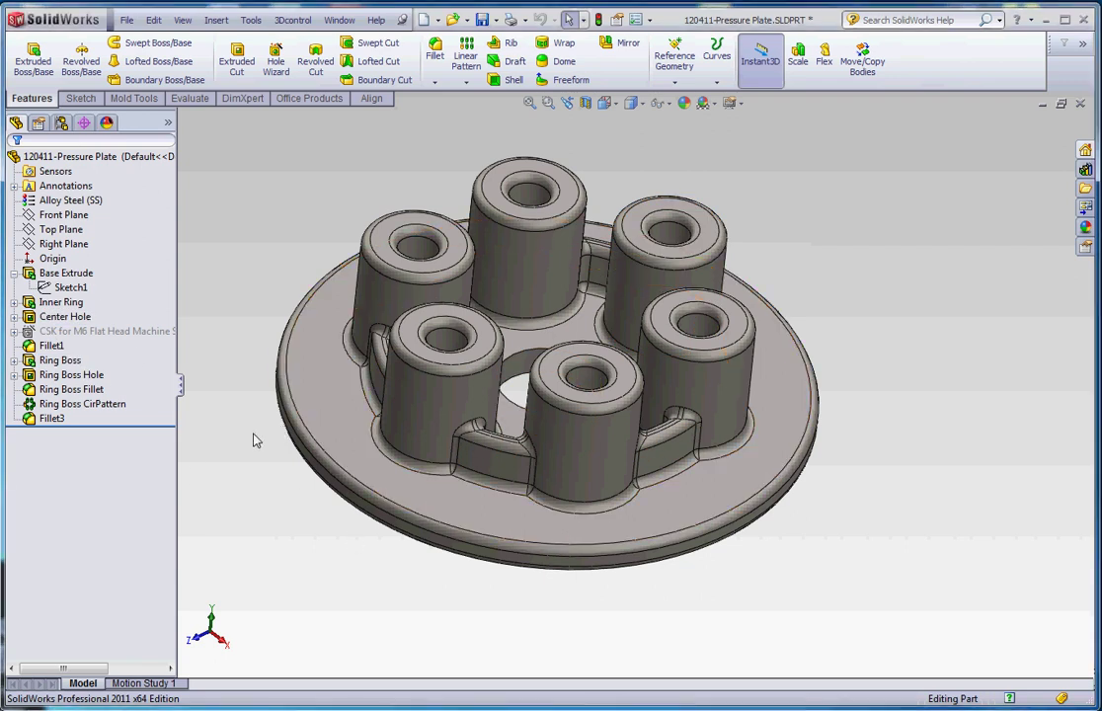
scroll(341, 445, down, 1)
scroll(646, 435, up, 2)
scroll(802, 342, down, 3)
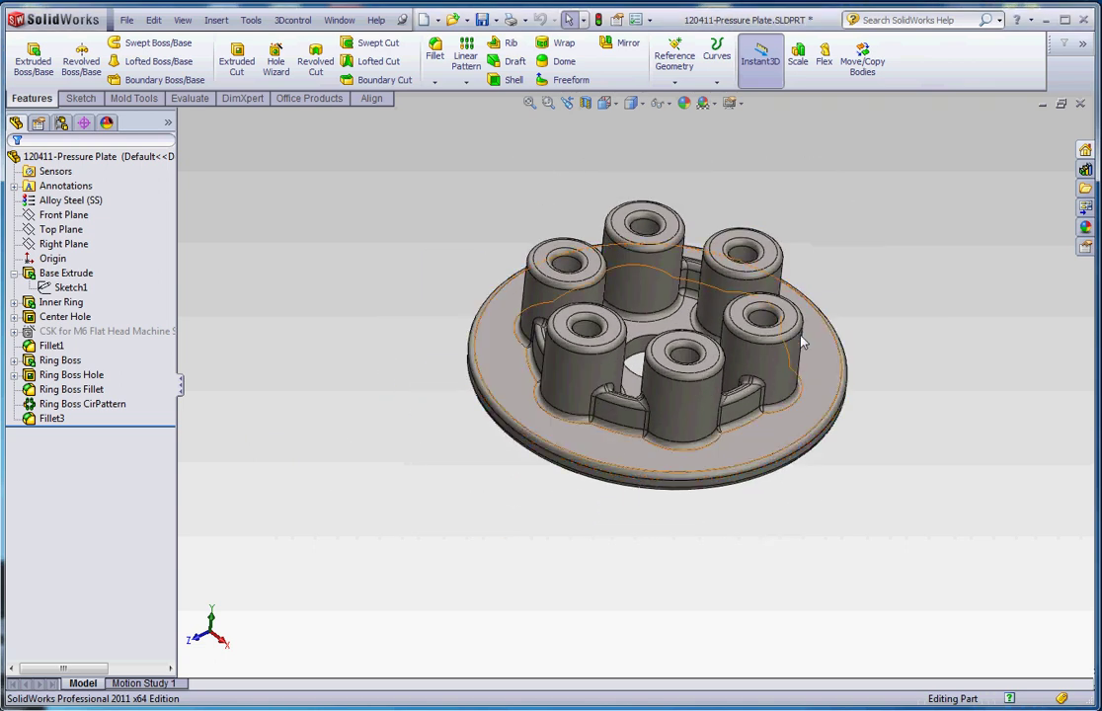
scroll(790, 366, up, 3)
- Change the base disk's Ø128 diameter to 155 mm and rebuild the part
click(791, 369)
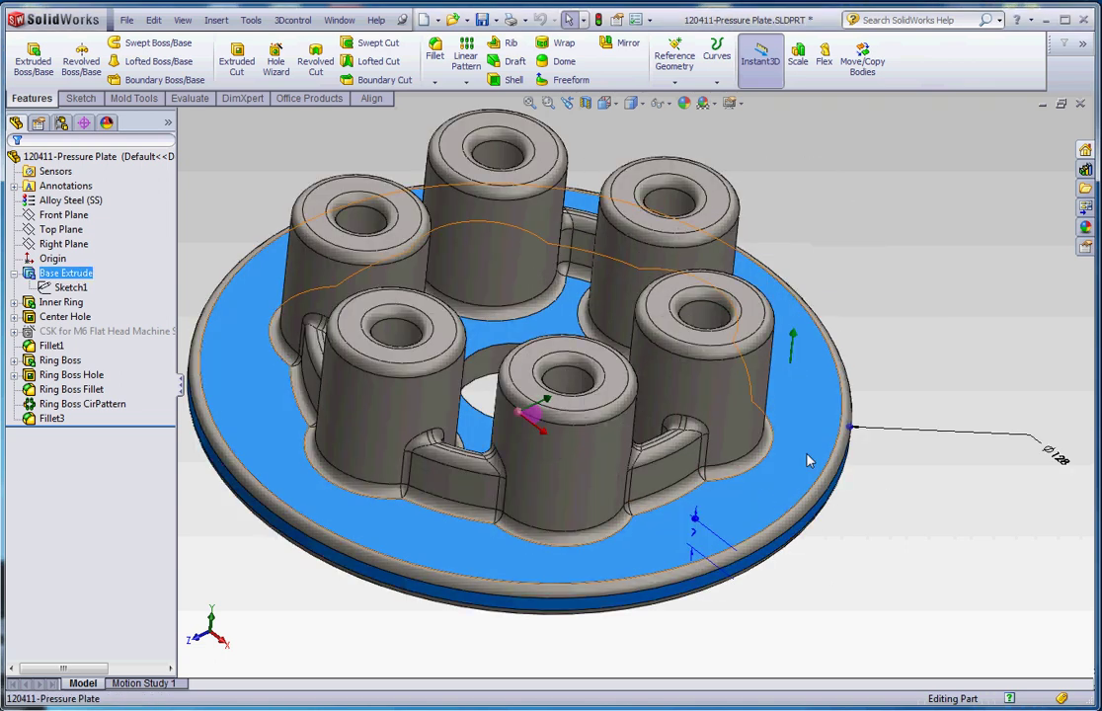
double_click(1069, 471)
text(155)
key(Return)
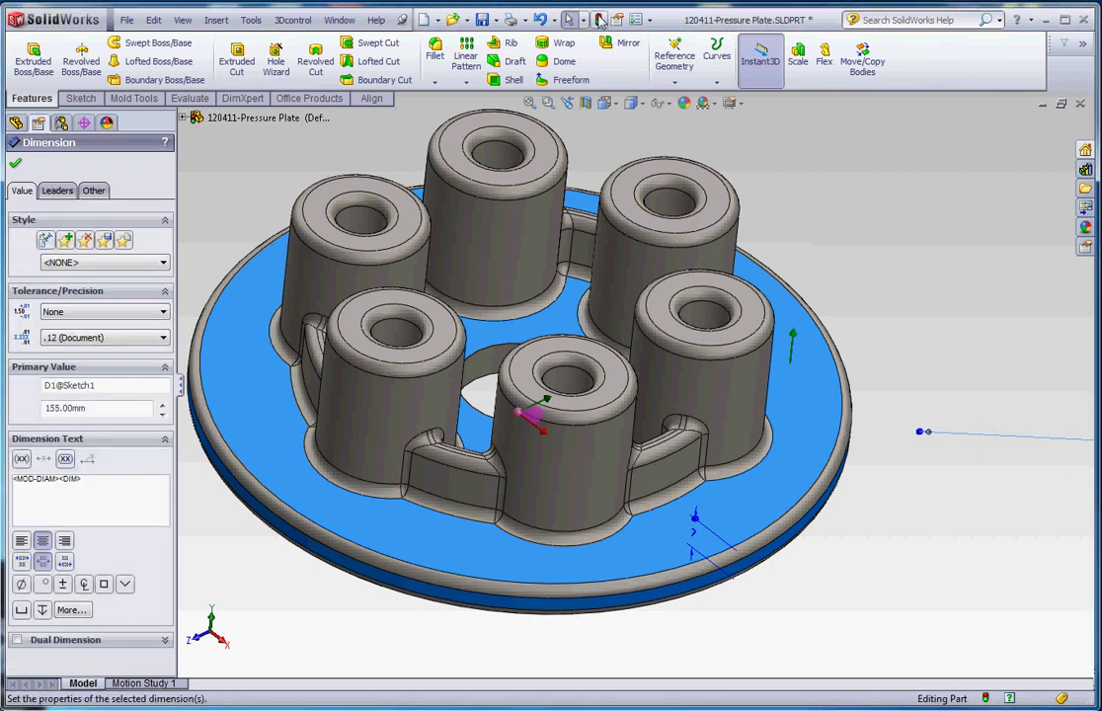
click(599, 21)
key(f)
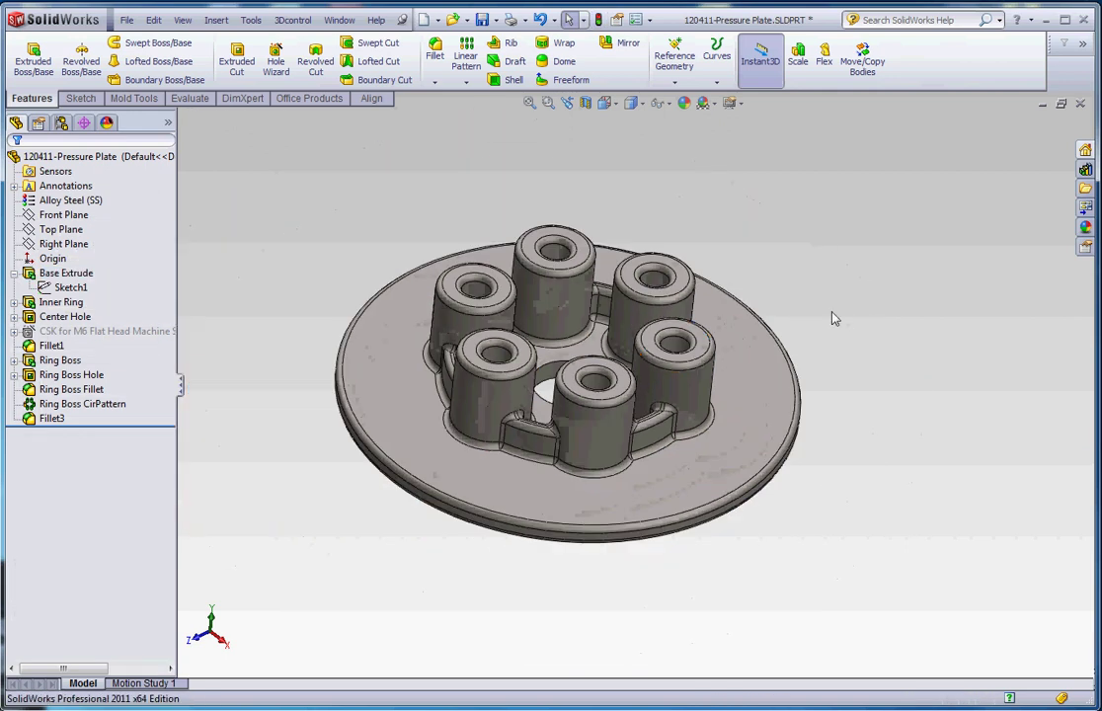
- Open Base Extrude's Sketch1 to check it, then exit and rebuild
click(69, 287)
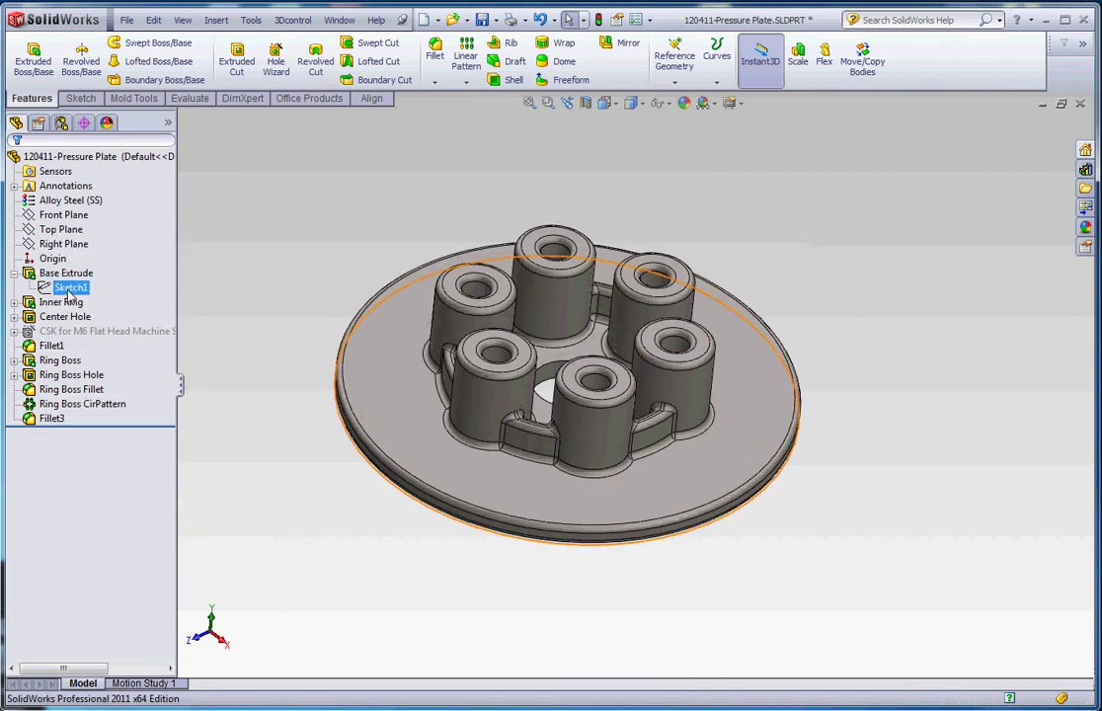
right_click(69, 287)
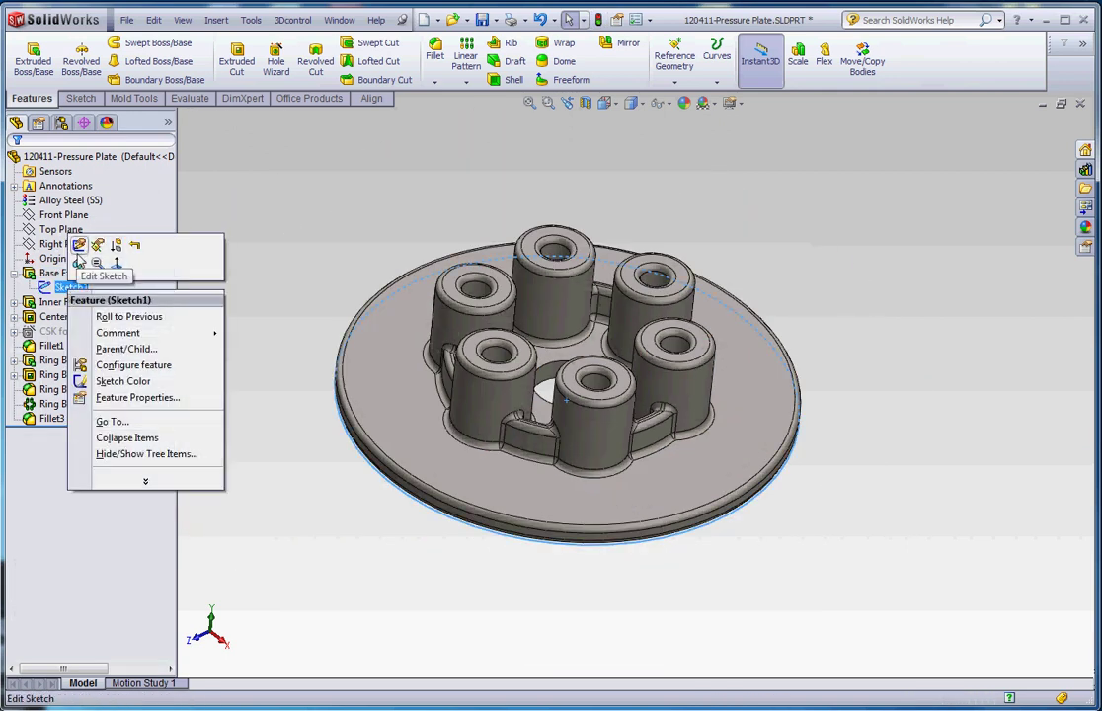
click(83, 249)
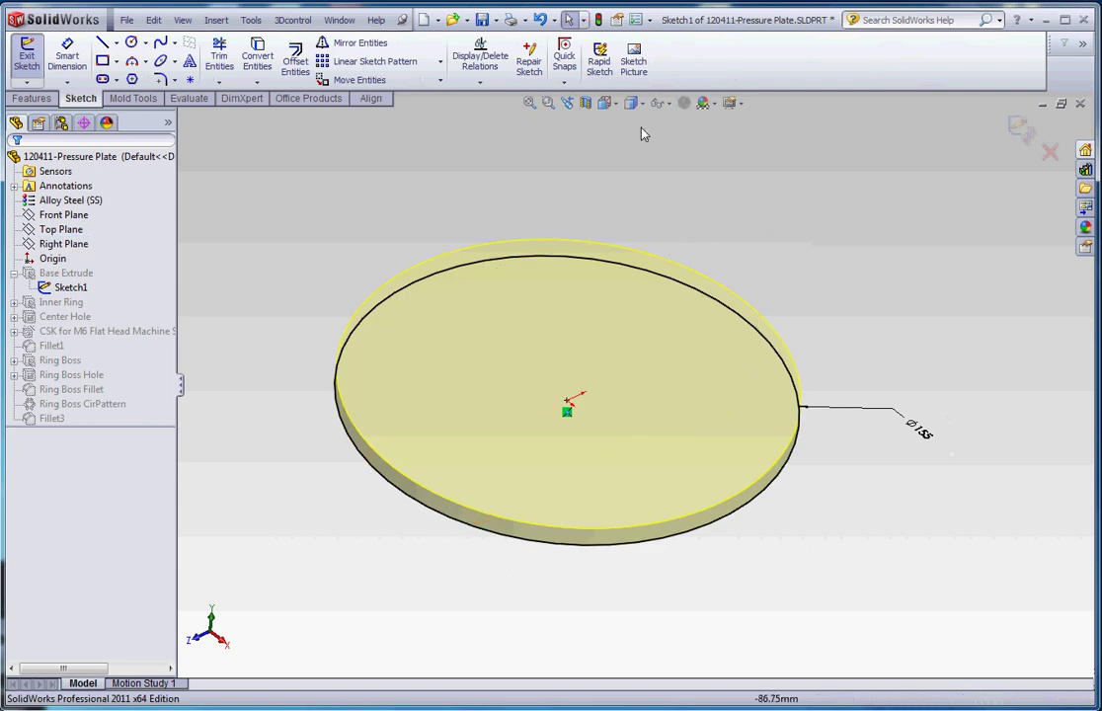
click(537, 20)
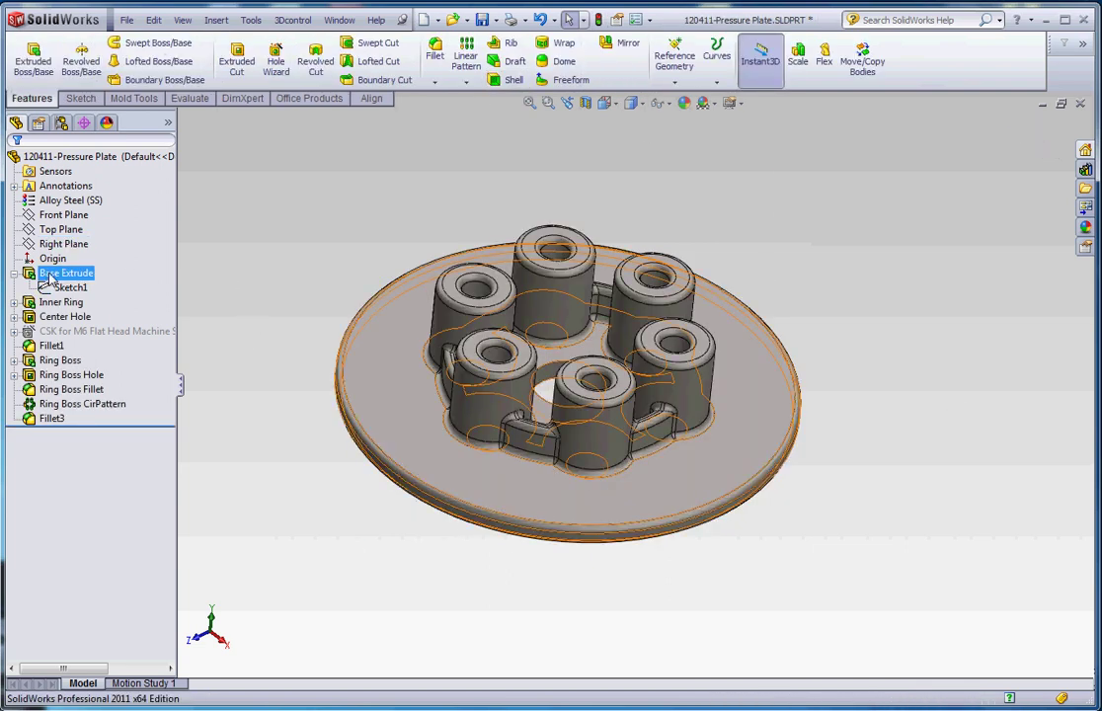
- Undo an accidental Top Plane sketch, recheck the base disk sketch, and rebuild
right_click(65, 274)
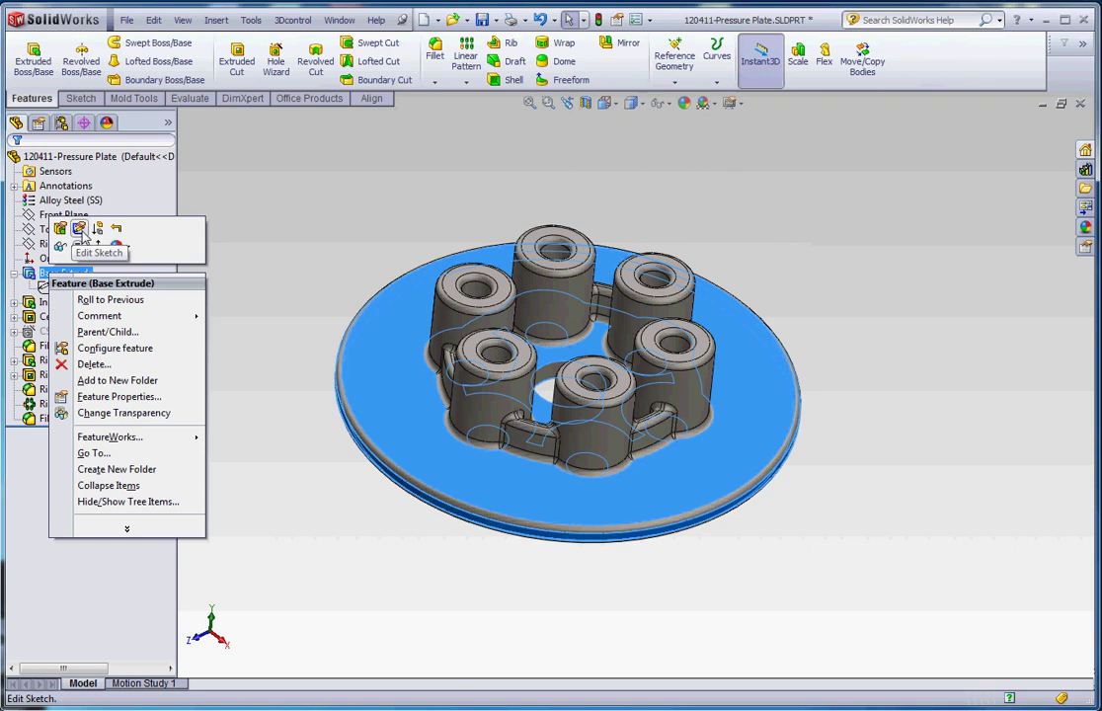
right_click(69, 229)
click(98, 209)
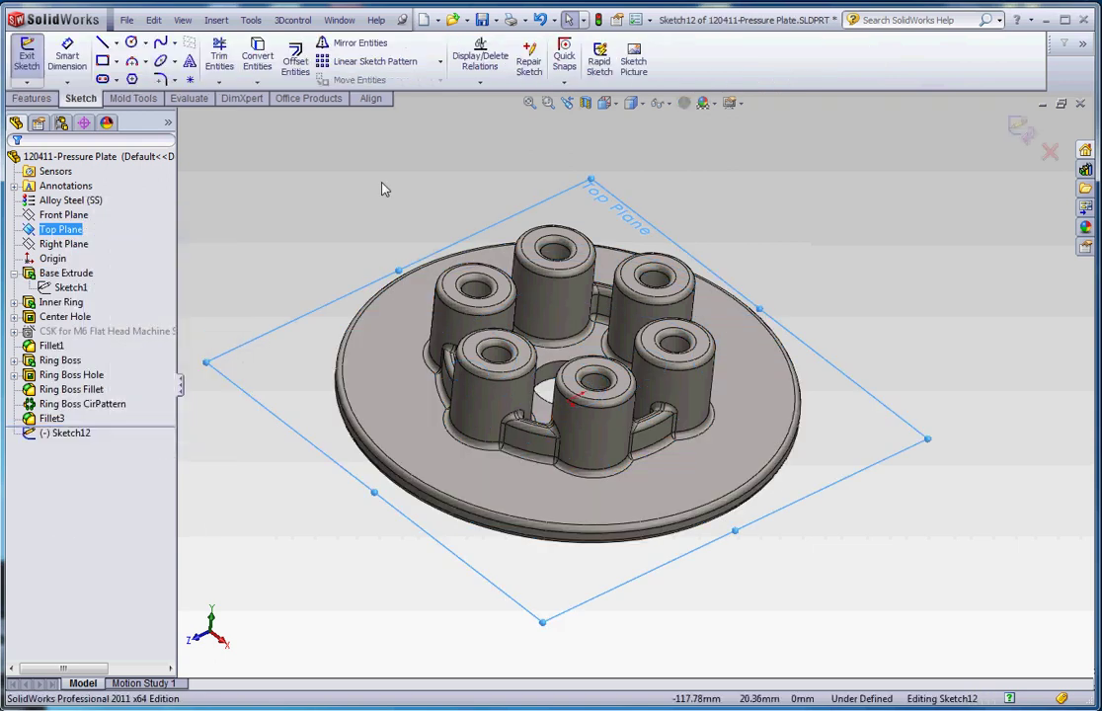
right_click(69, 272)
click(380, 248)
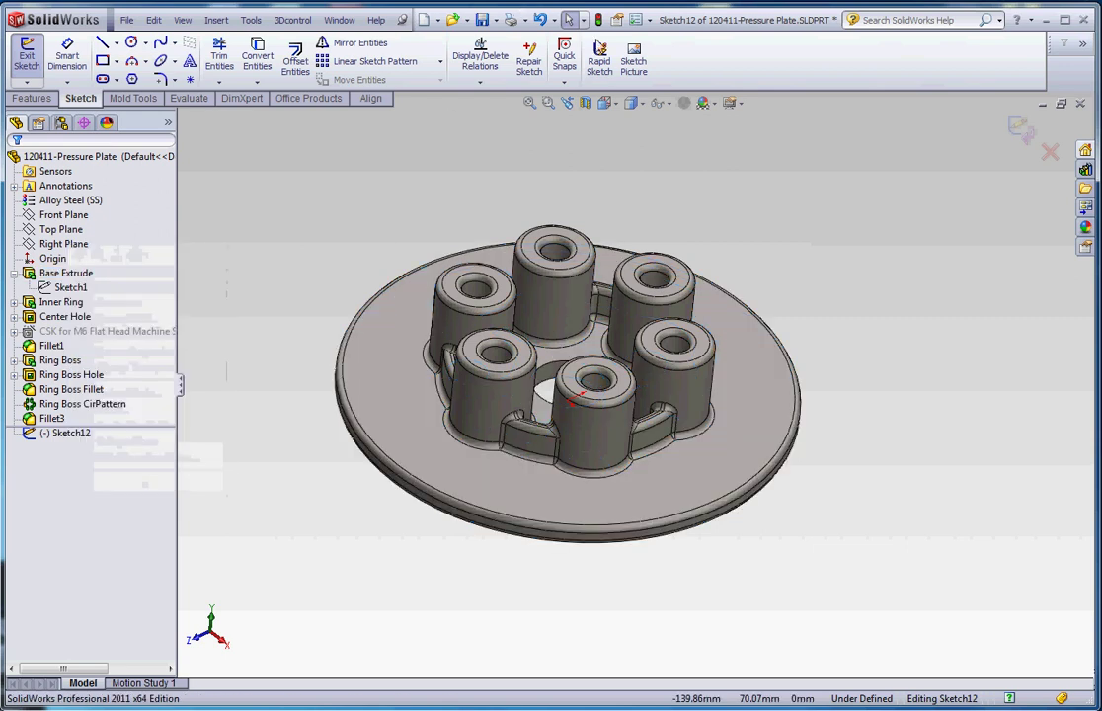
key(ctrl+z)
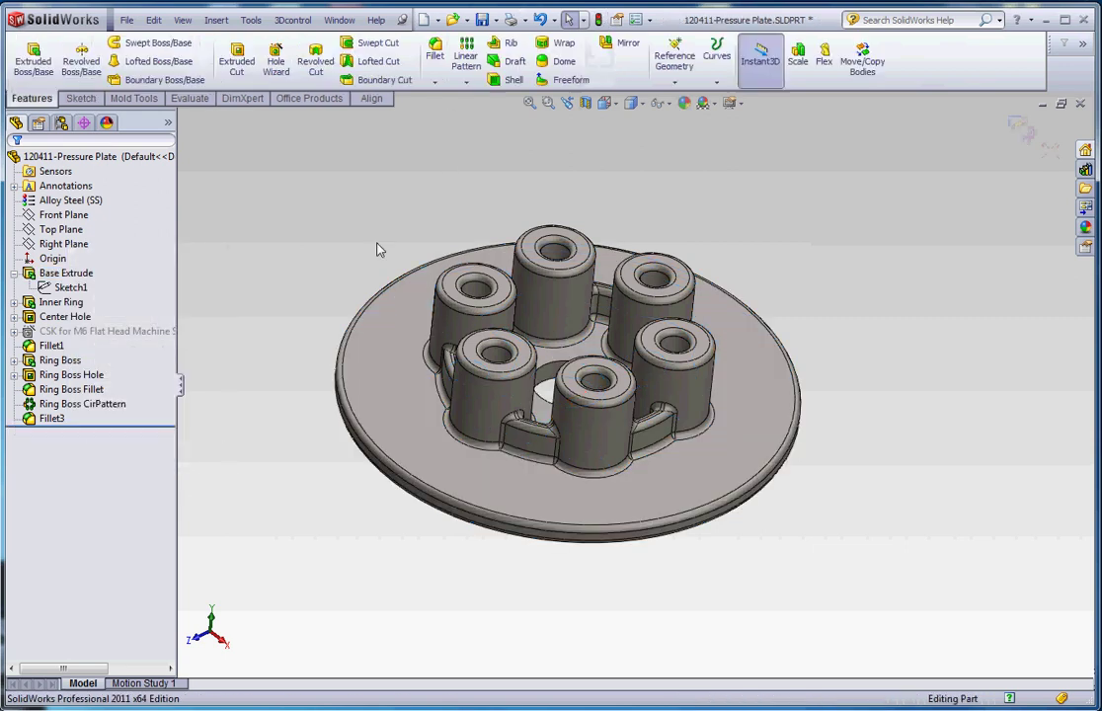
right_click(65, 272)
click(95, 231)
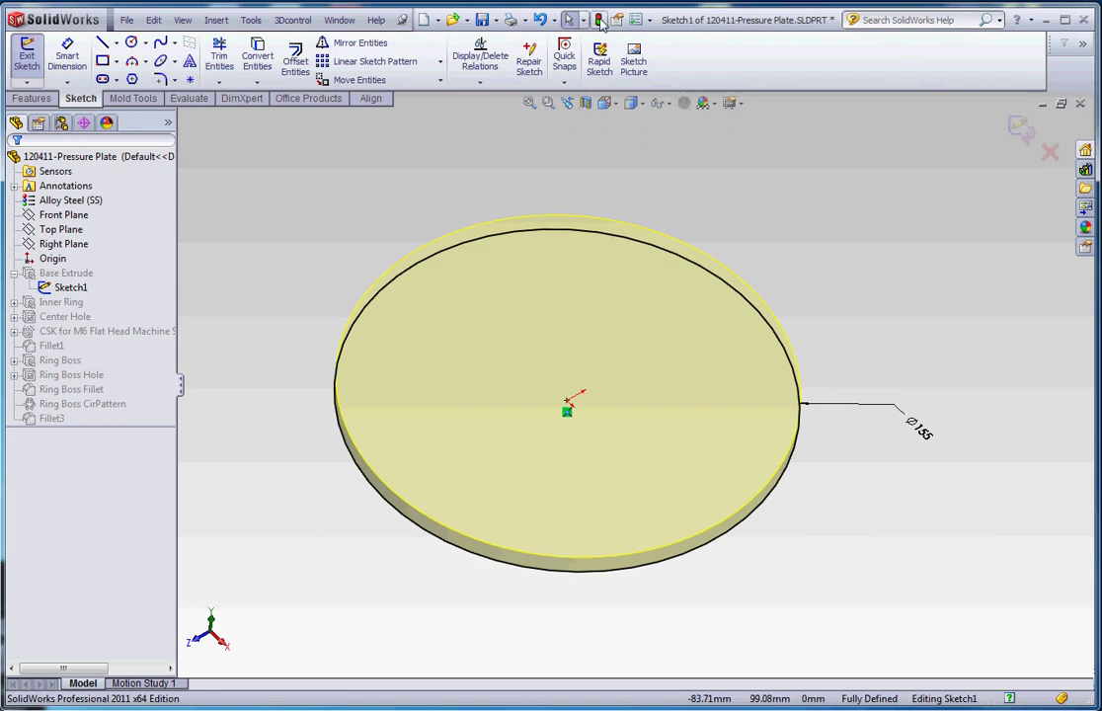
click(597, 20)
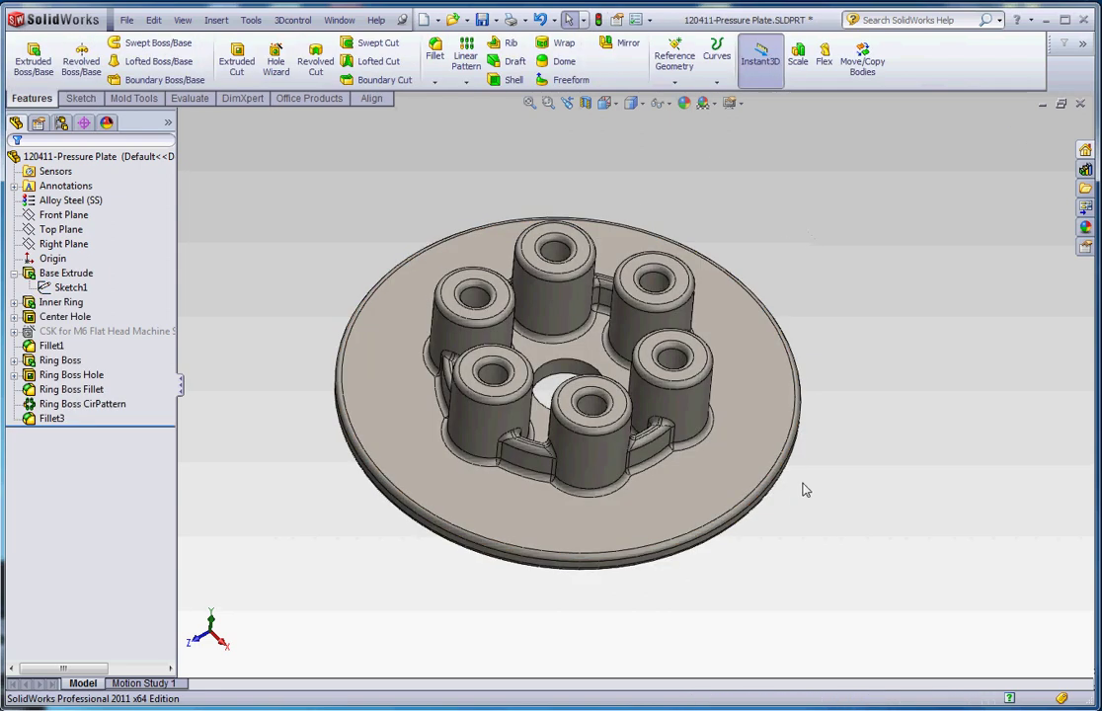
middle_drag(801, 486, 833, 325)
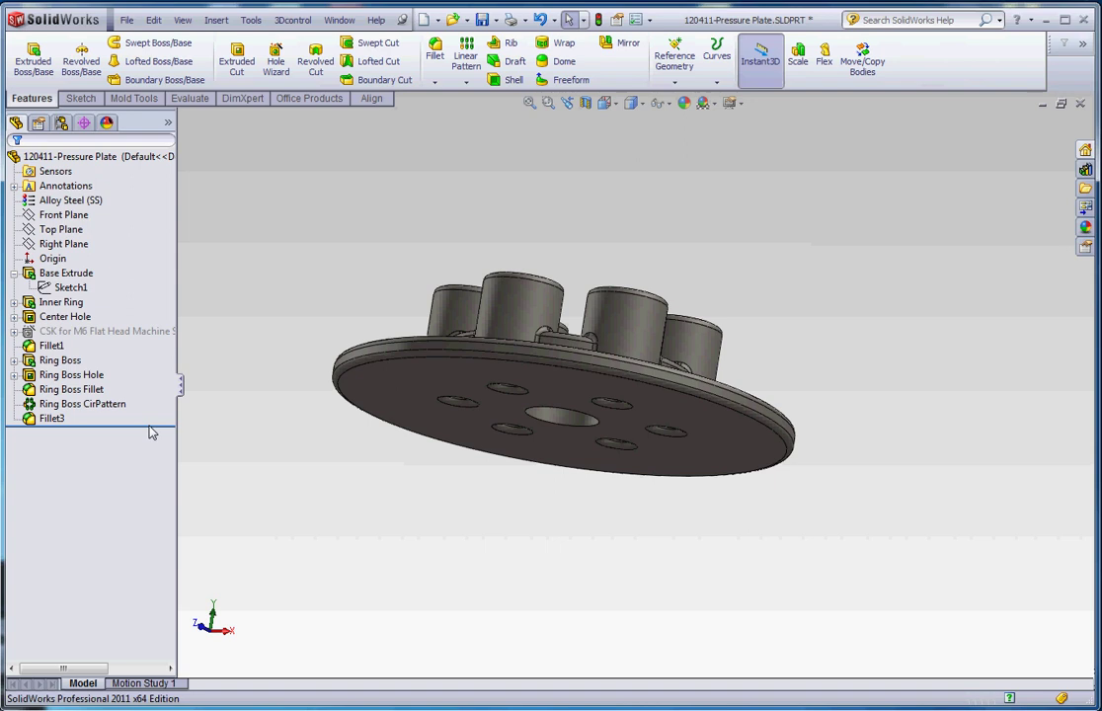
- Drag the rollback bar to just after Base Extrude, leaving only the plain 155 mm disk
click(64, 203)
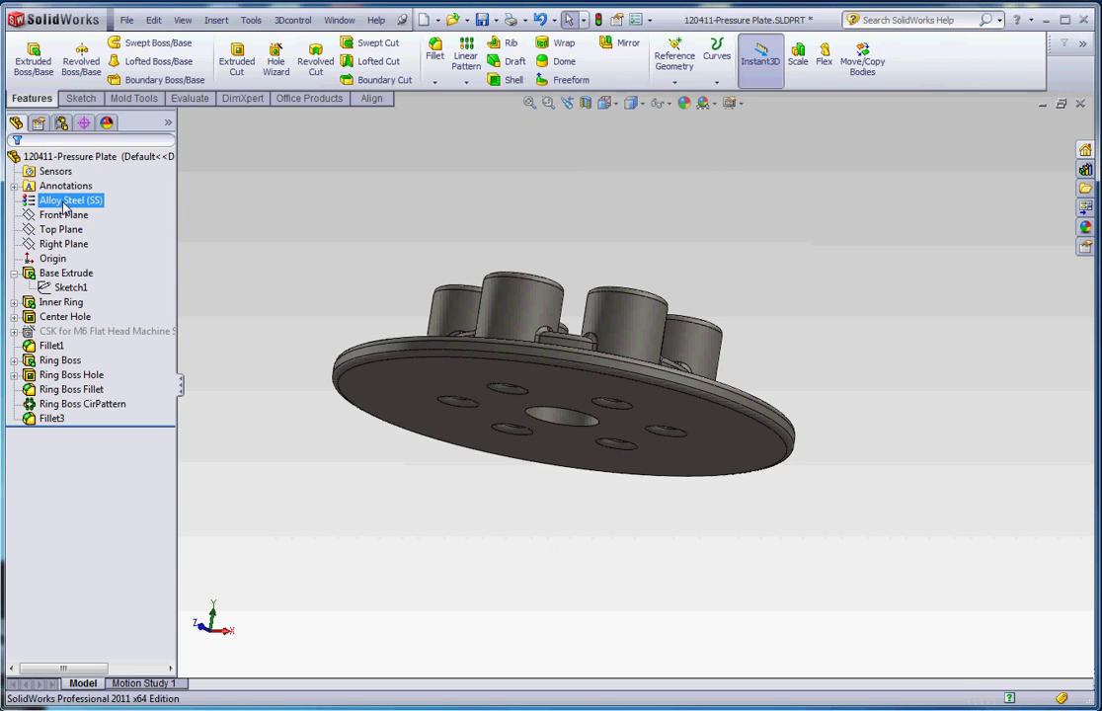
click(132, 460)
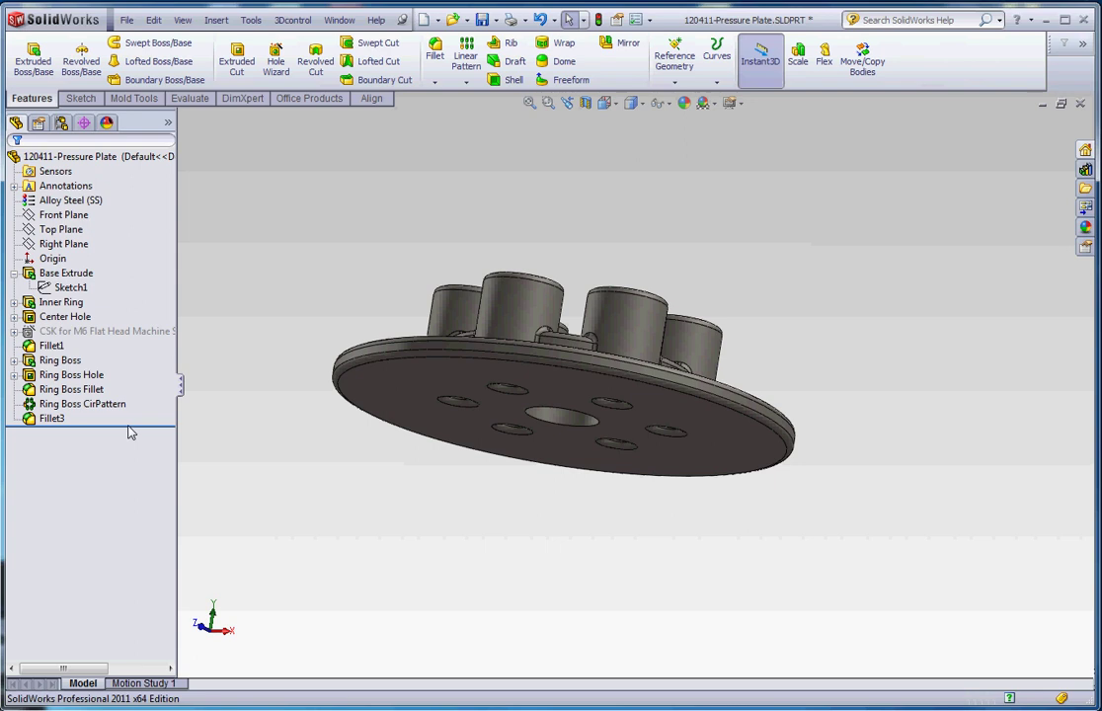
drag(114, 375, 118, 296)
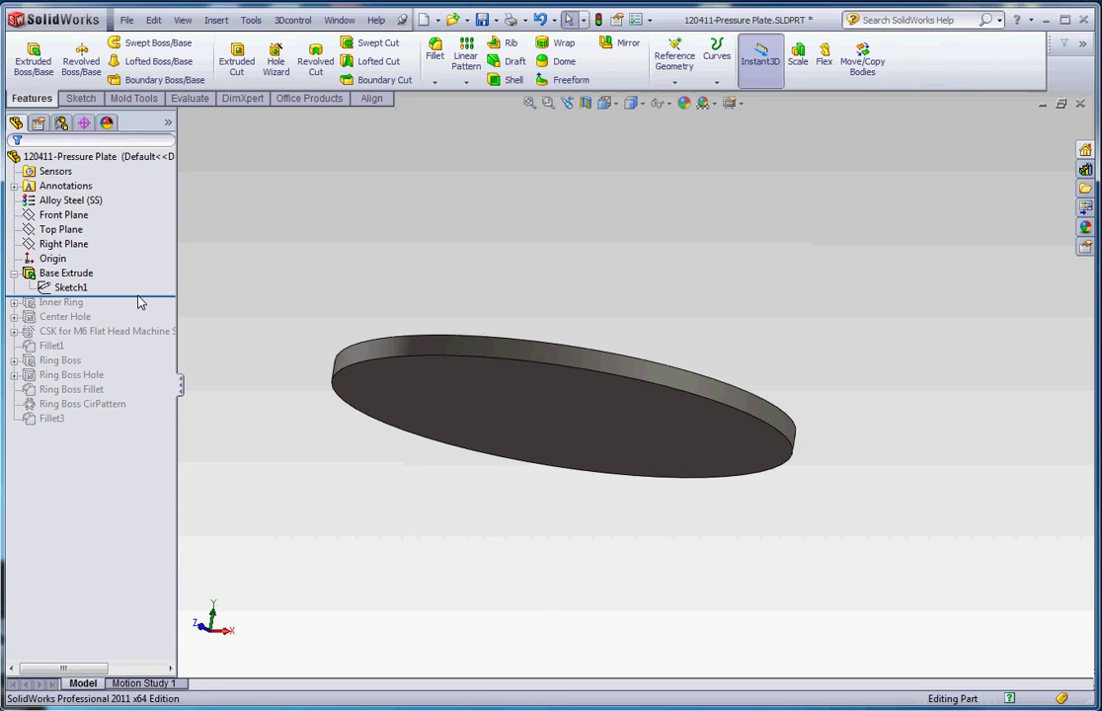
middle_drag(227, 282, 242, 223)
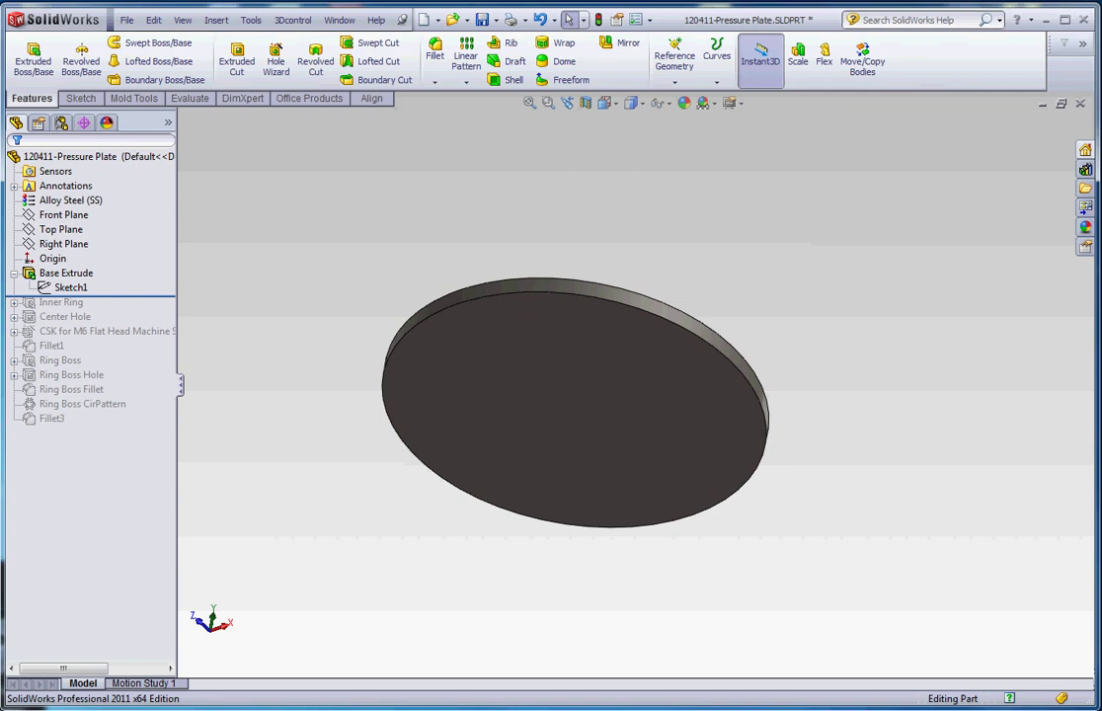
- Highlight the assignment's 'Bottom Lip' rollback instruction line in Chrome
key(alt+Tab)
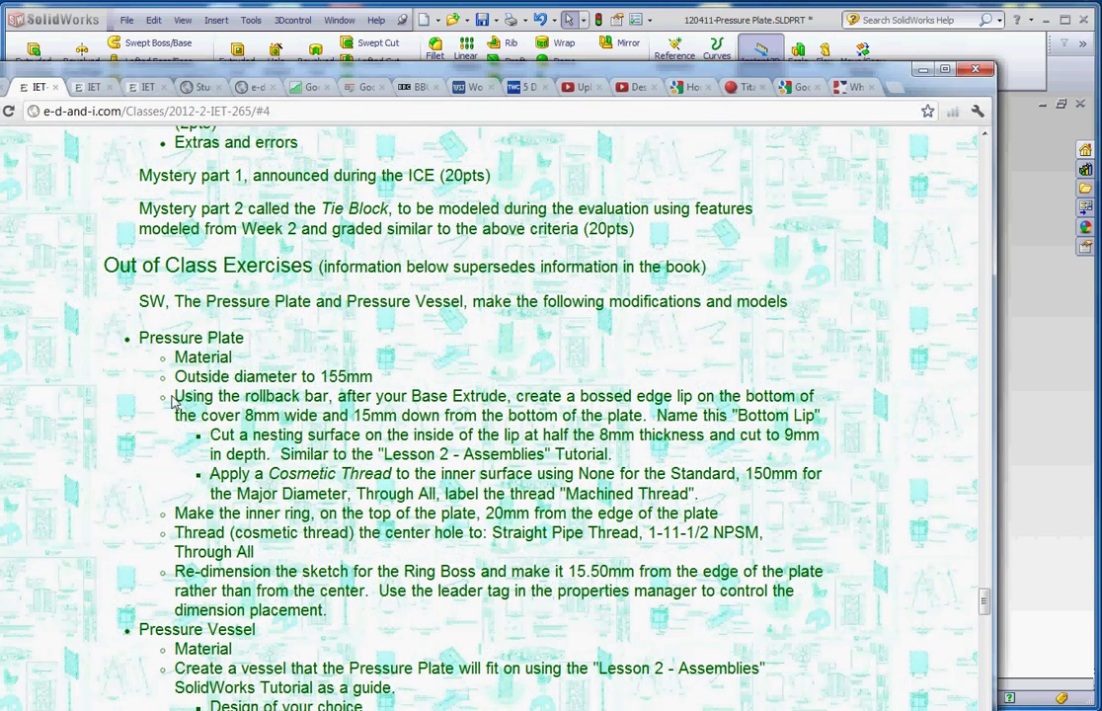
drag(175, 396, 824, 409)
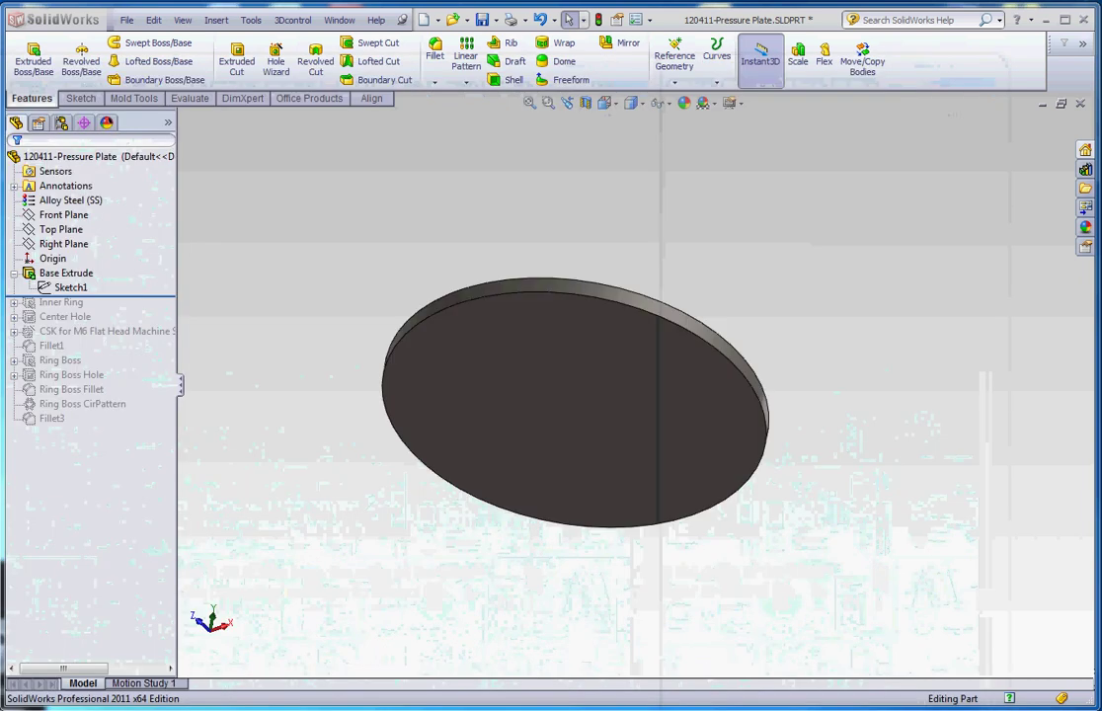
- Select the plain disk's top face and start Sketch13 on it
click(524, 63)
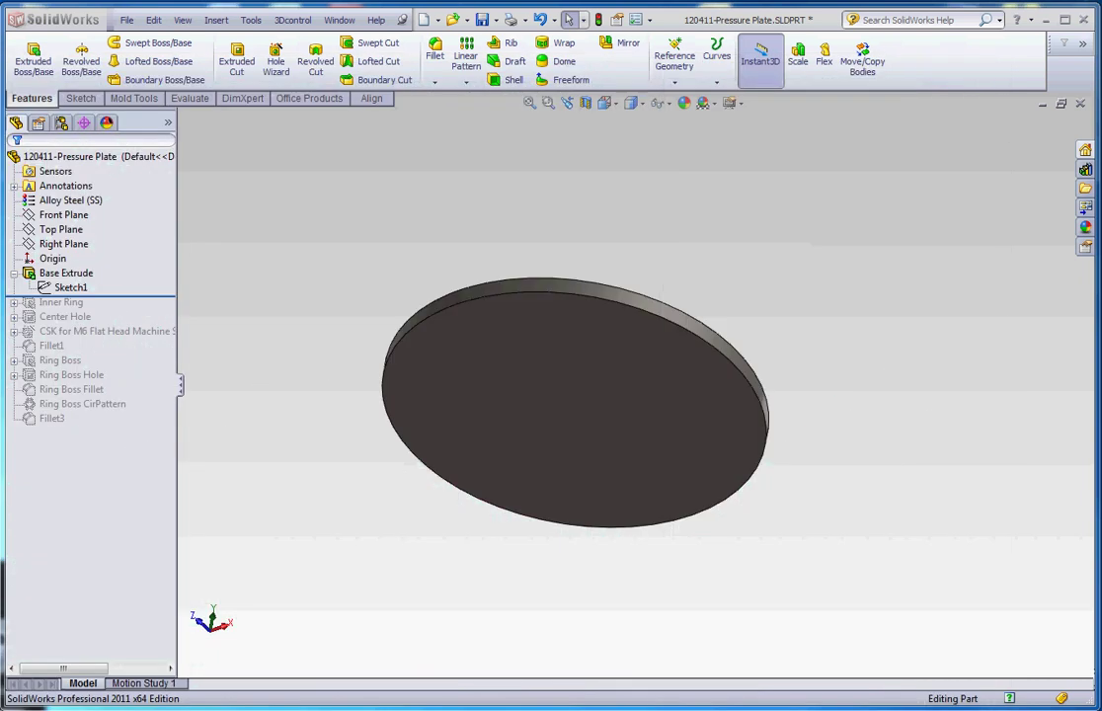
click(551, 393)
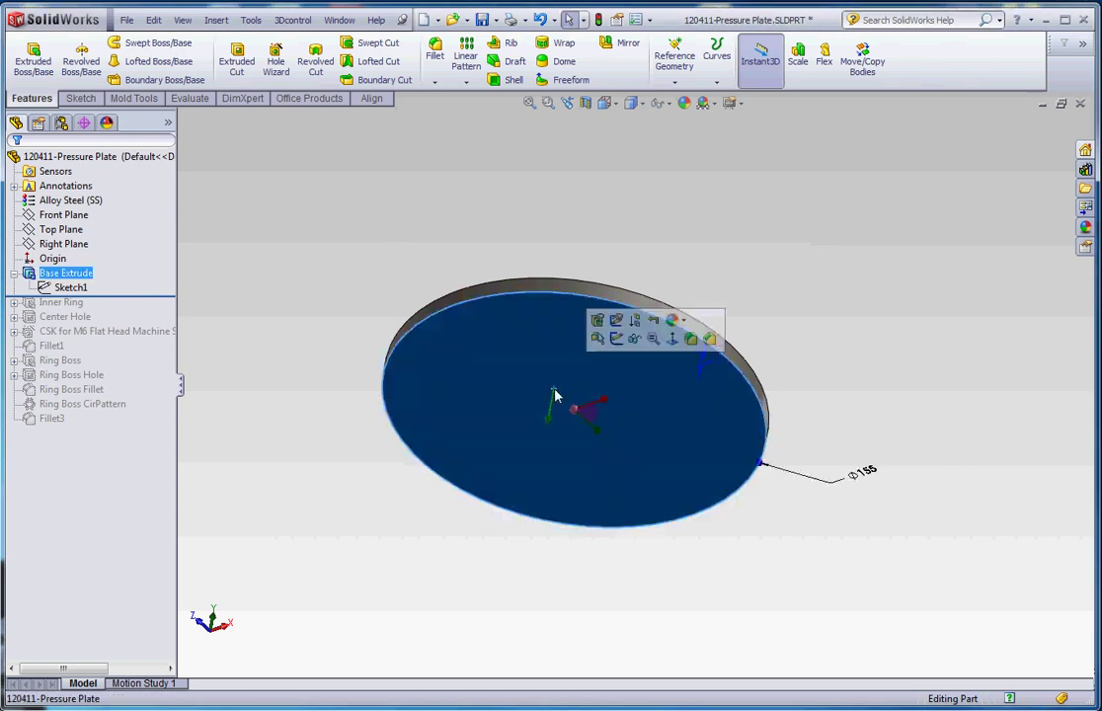
click(81, 100)
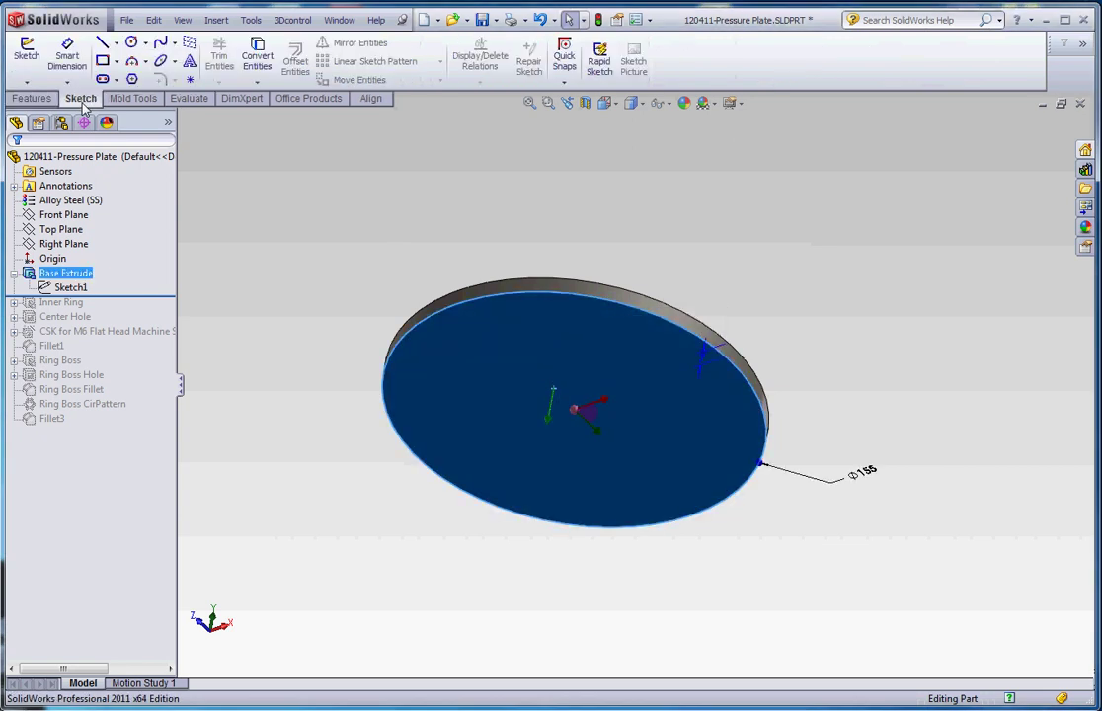
click(25, 59)
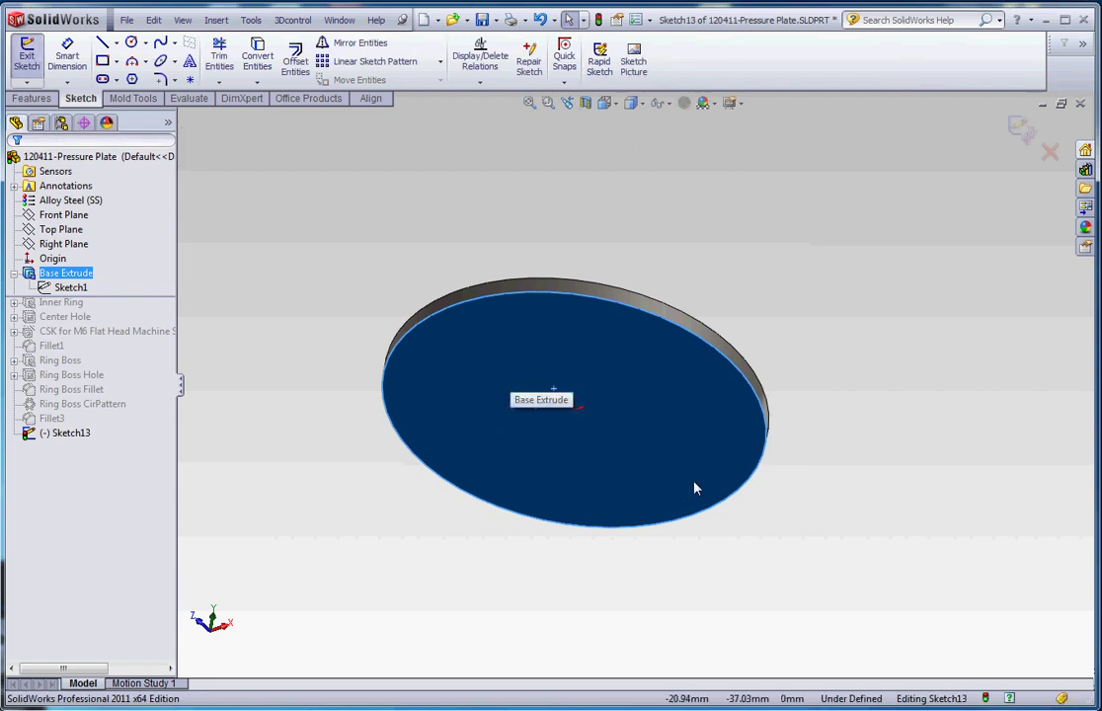
- Use Convert Entities to turn the disk's outer edge into a sketch circle
click(257, 55)
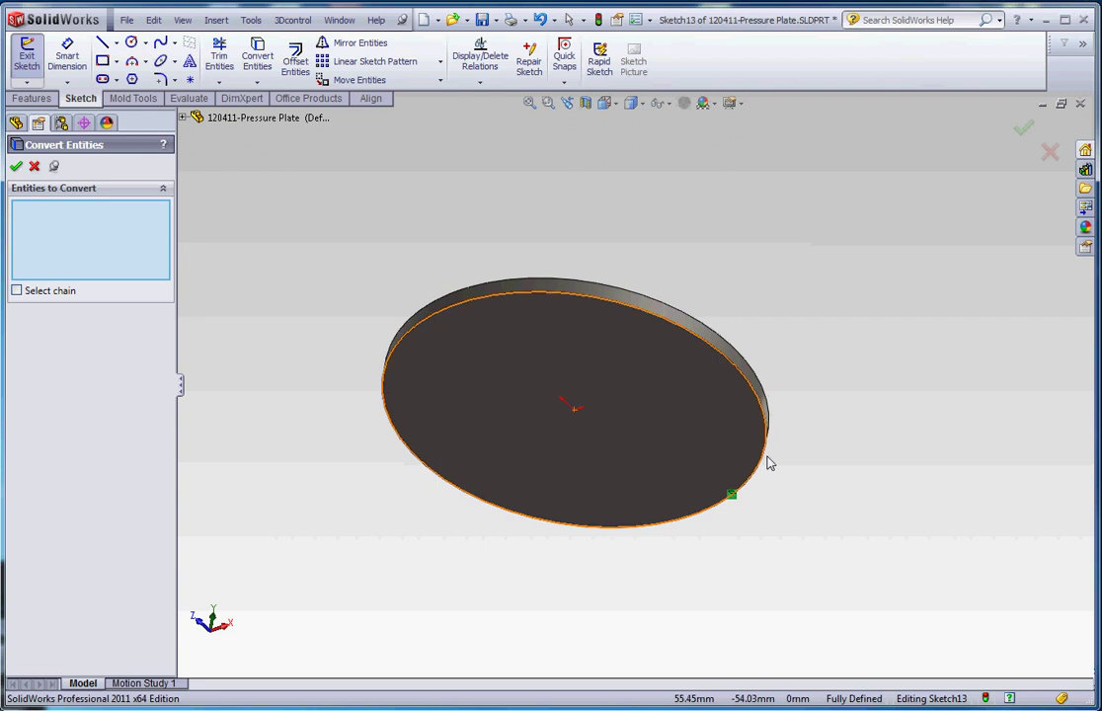
scroll(767, 499, down, 3)
scroll(767, 498, up, 3)
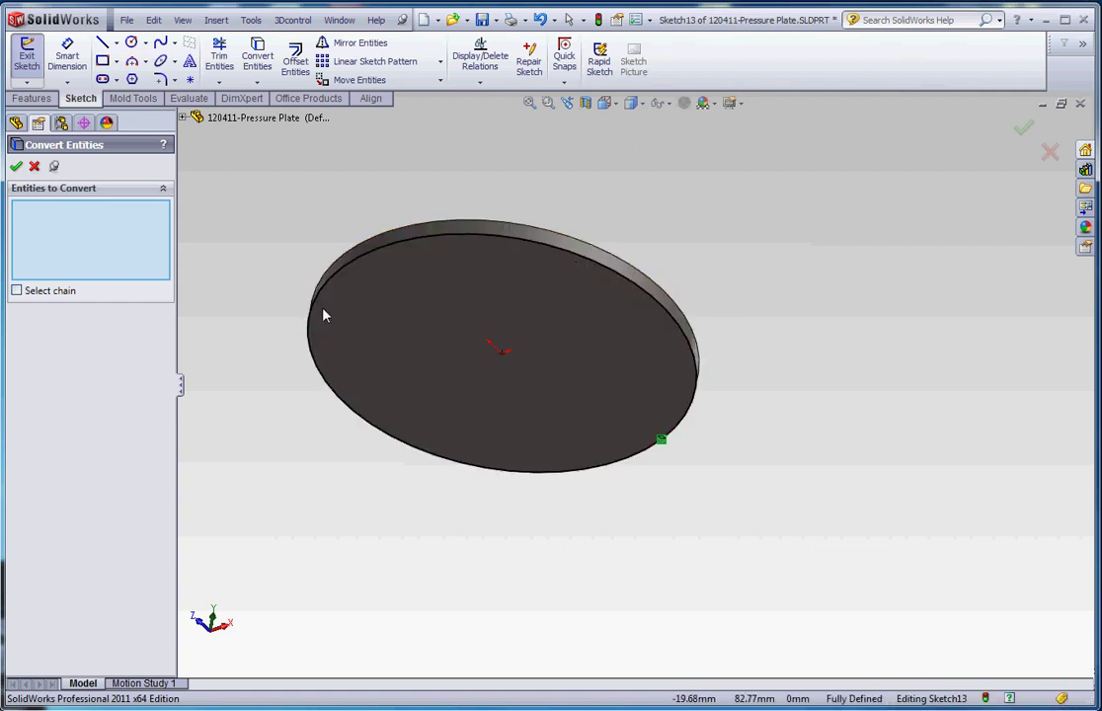
click(660, 441)
click(17, 167)
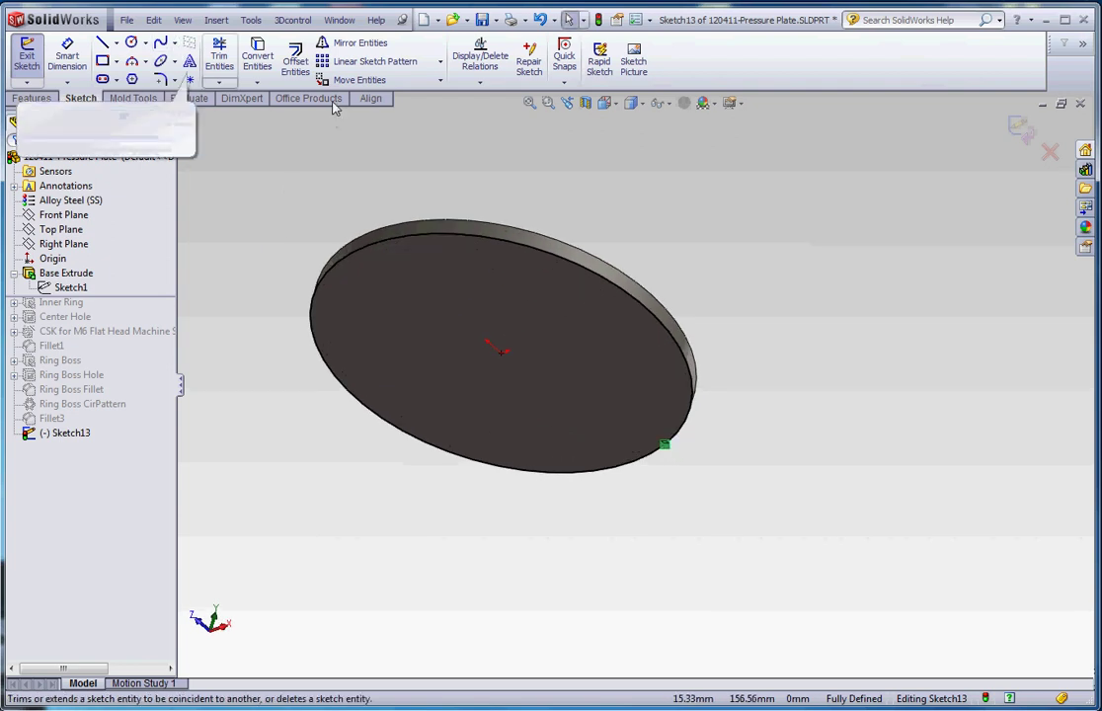
- Offset the edge circle 8 mm inward to outline the lip ring
click(295, 57)
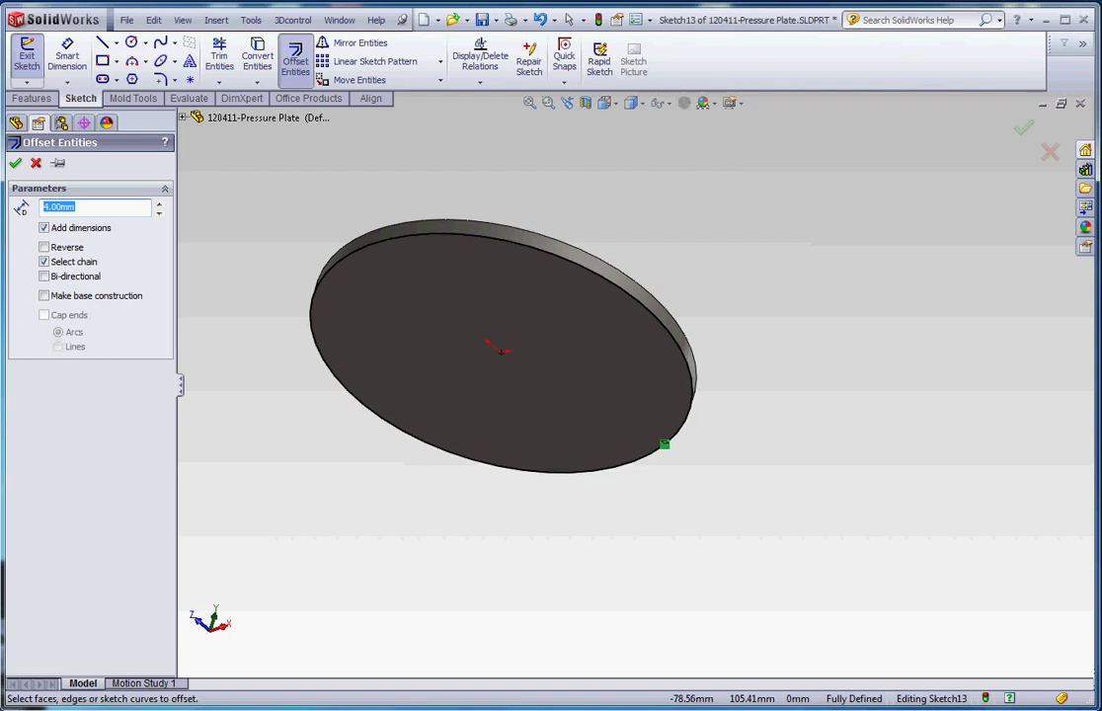
text(8)
click(394, 246)
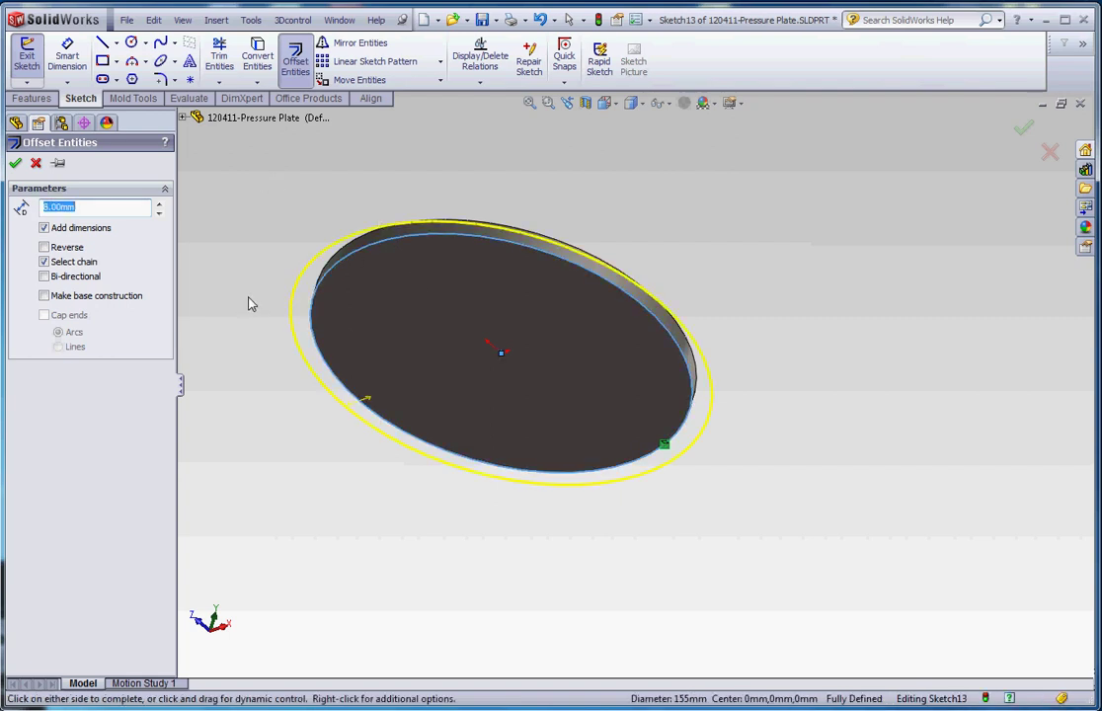
click(385, 286)
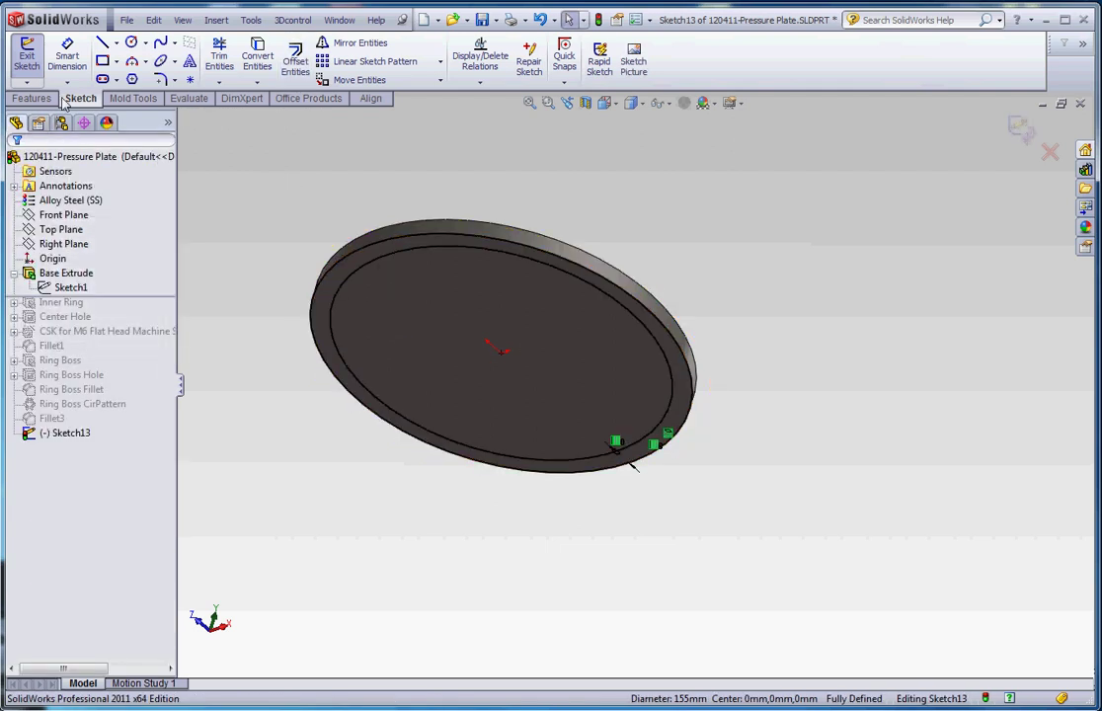
click(32, 98)
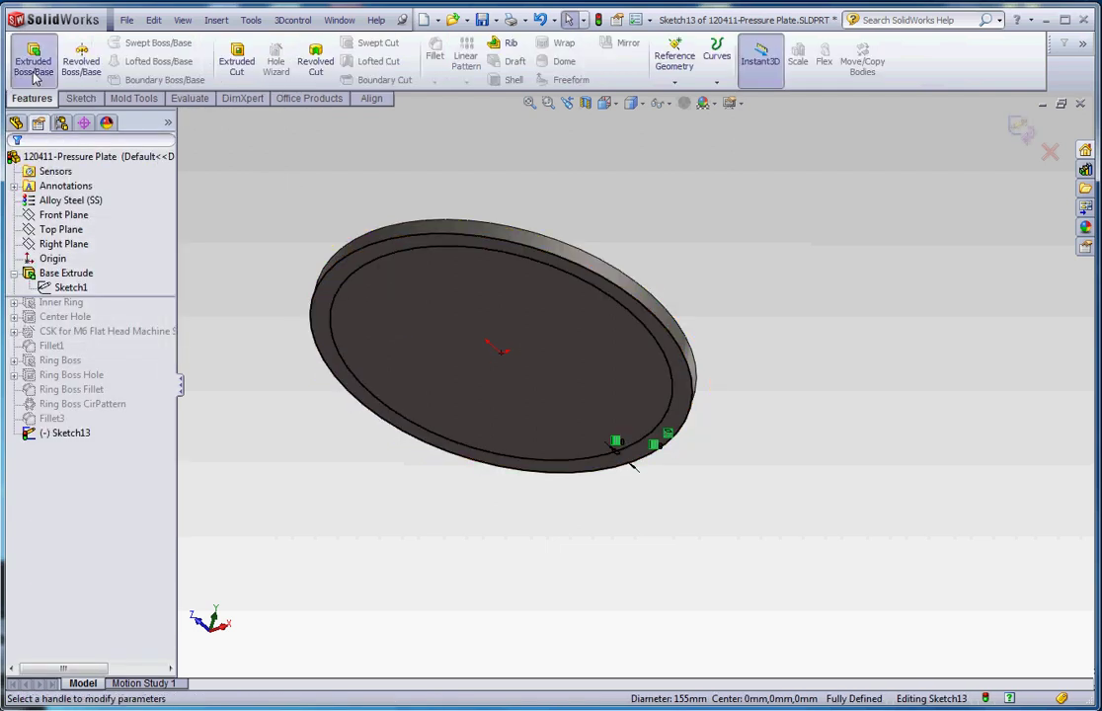
- Extrude the ring between the circles as a Blind 15 mm boss, Boss-Extrude3
click(35, 75)
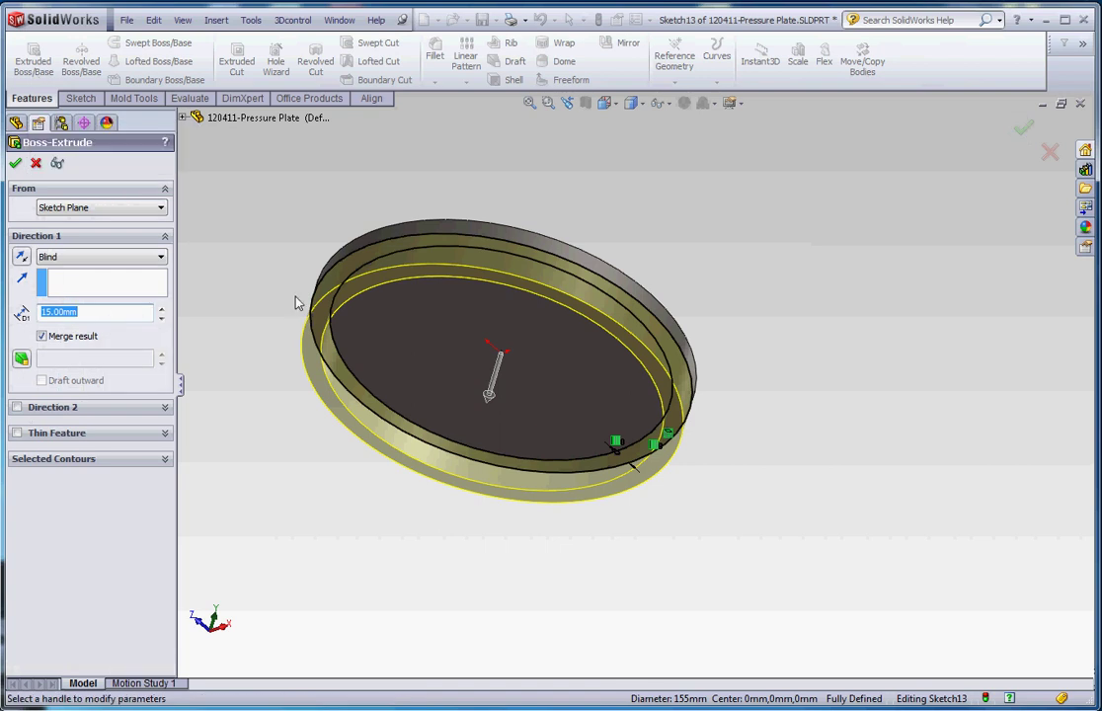
middle_drag(294, 303, 504, 422)
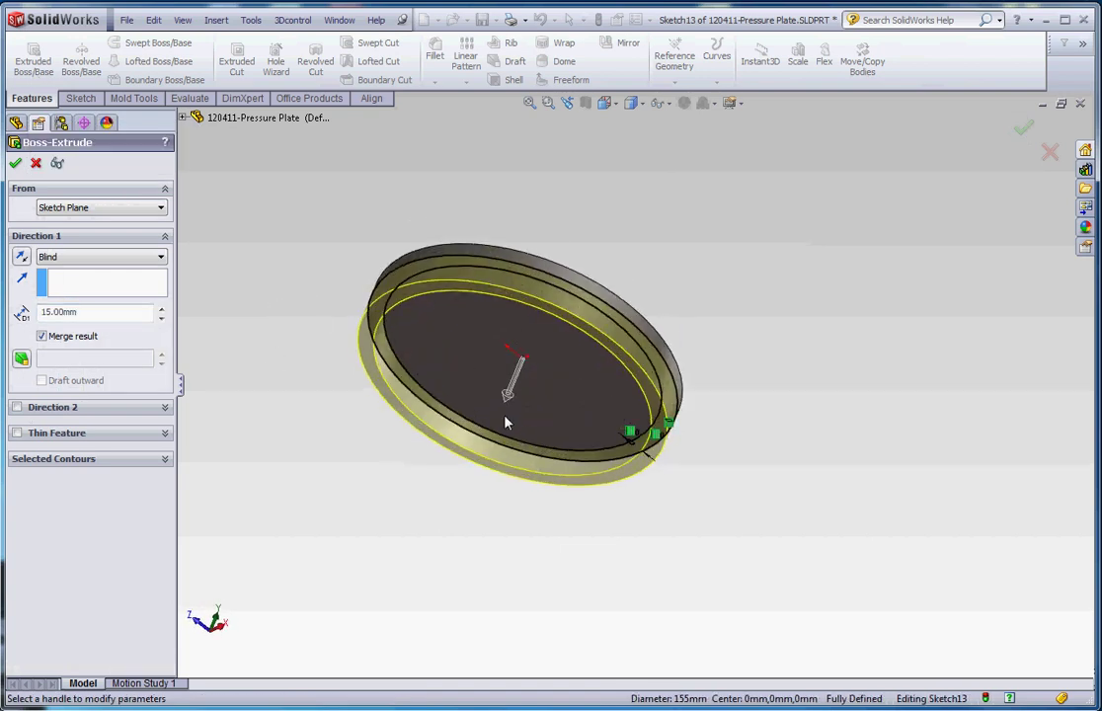
scroll(504, 423, up, 2)
scroll(510, 386, down, 4)
scroll(415, 409, up, 1)
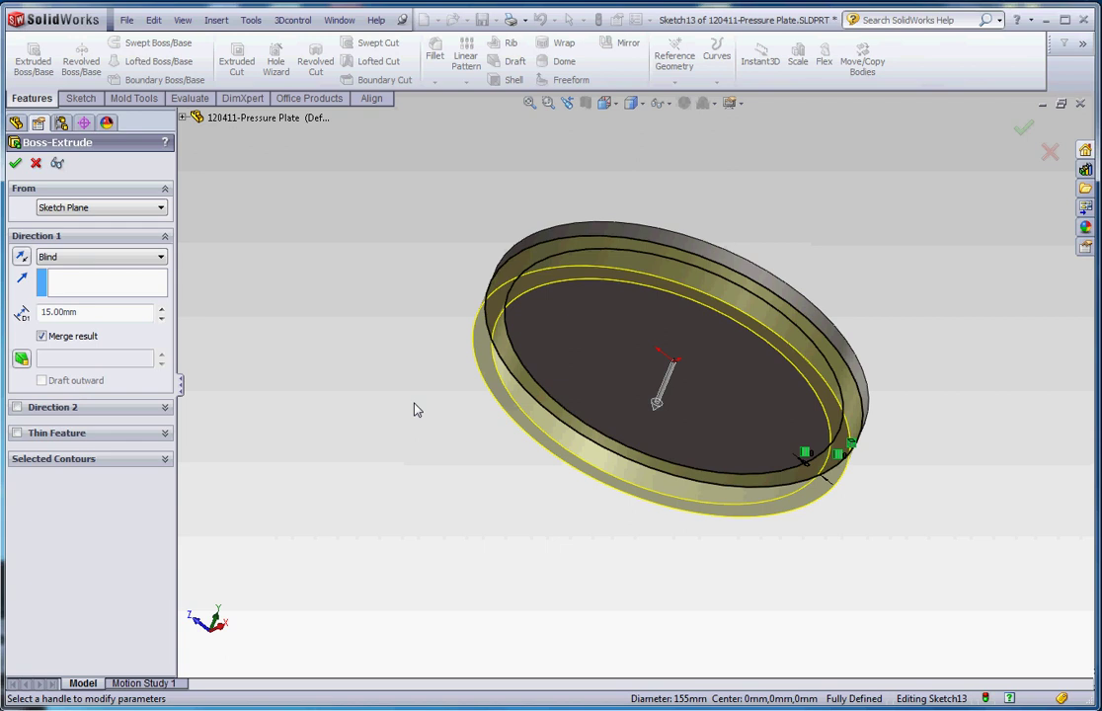
key(z)
key(z)
scroll(665, 356, down, 1)
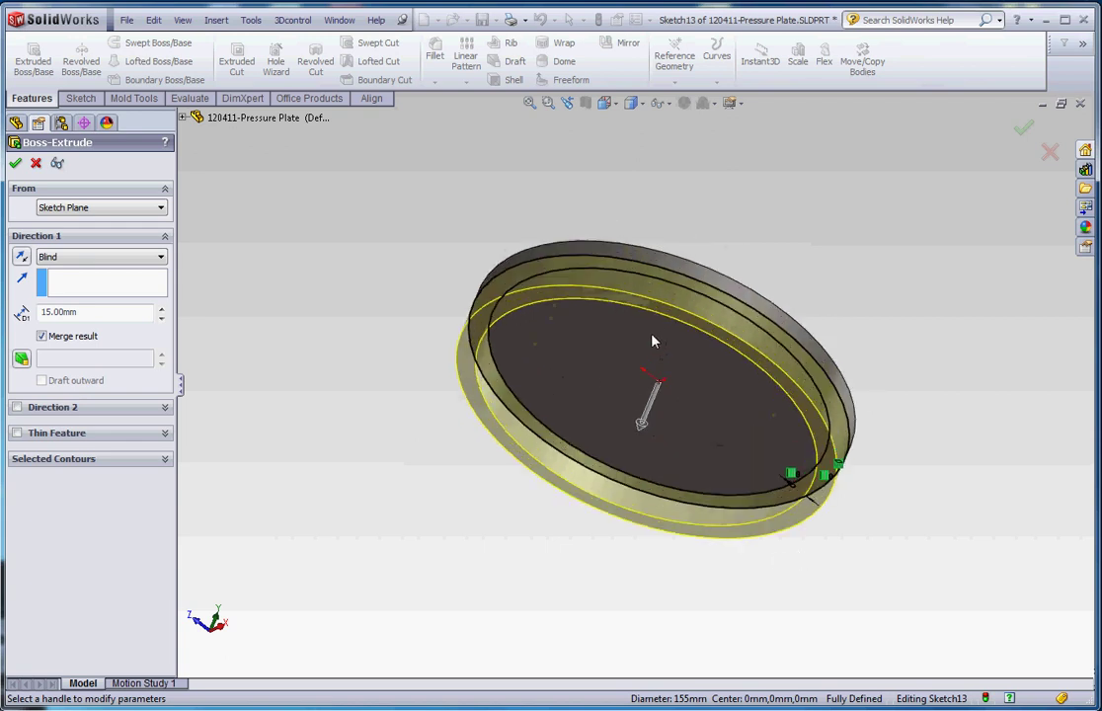
click(15, 168)
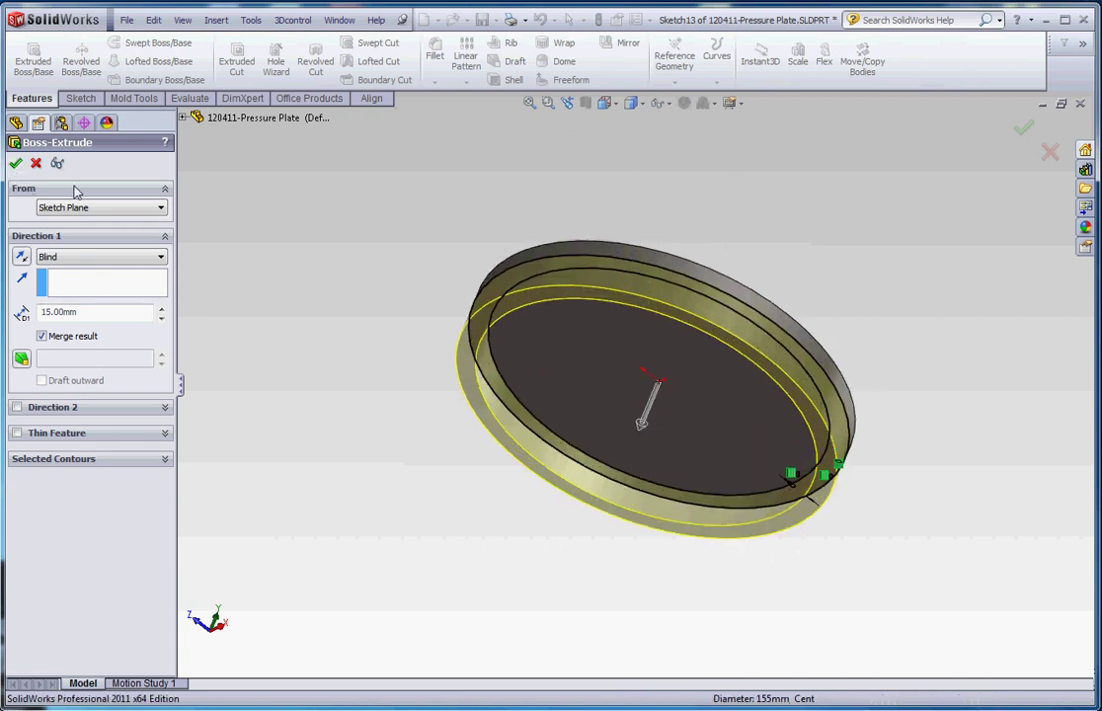
mouse_move(381, 290)
middle_down()
mouse_move(363, 355)
mouse_move(386, 291)
middle_up()
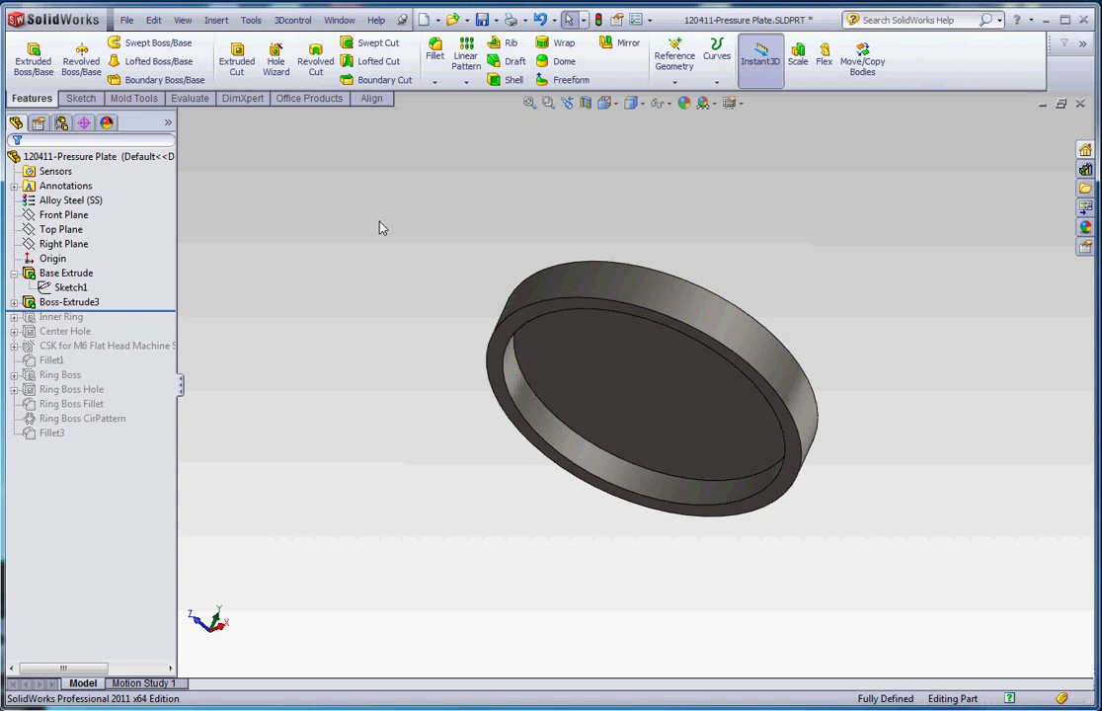
- Measure between the disk face and the lip top to confirm the 15 mm height
click(188, 99)
click(66, 60)
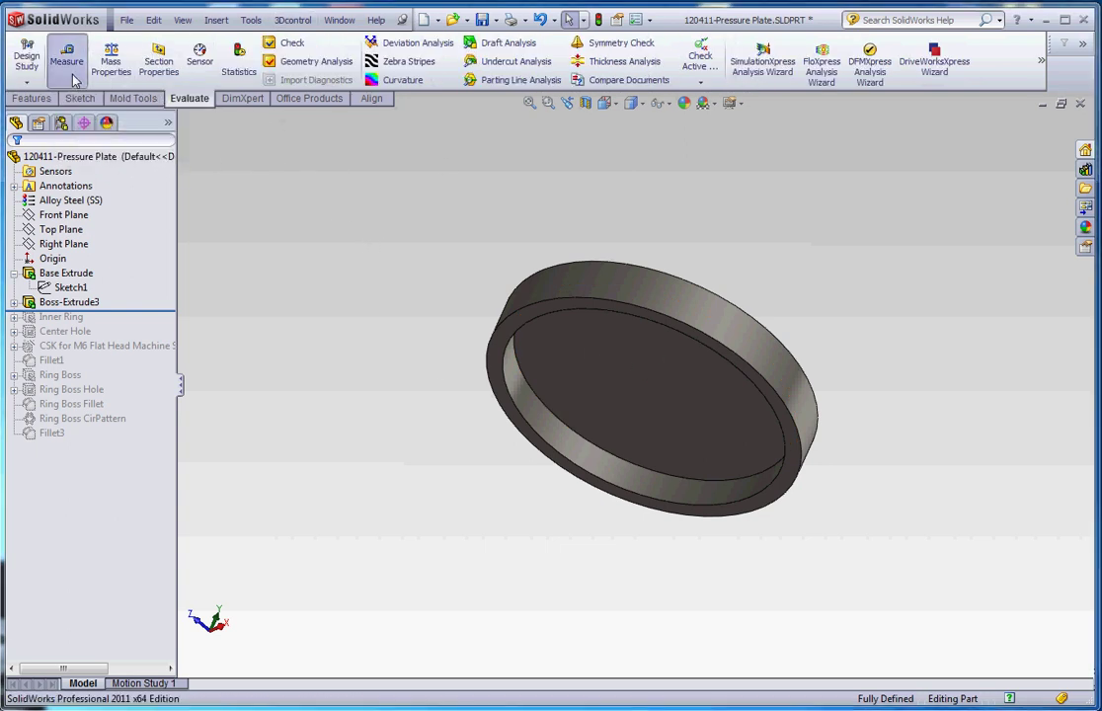
click(569, 358)
click(499, 384)
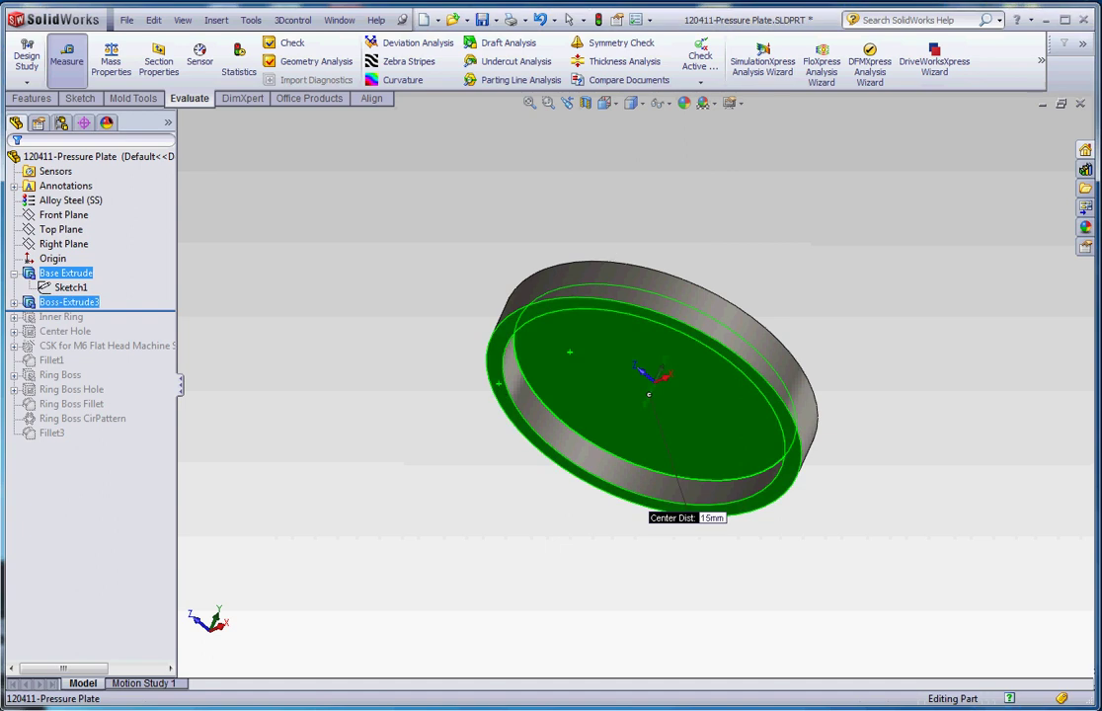
click(752, 563)
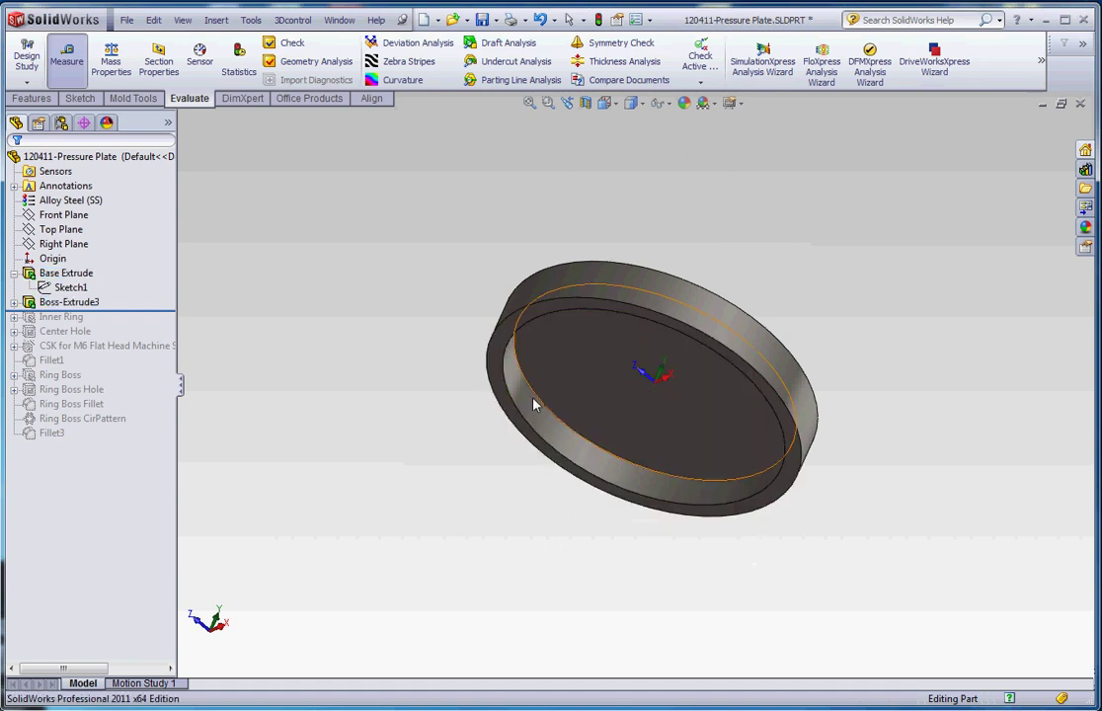
key(Escape)
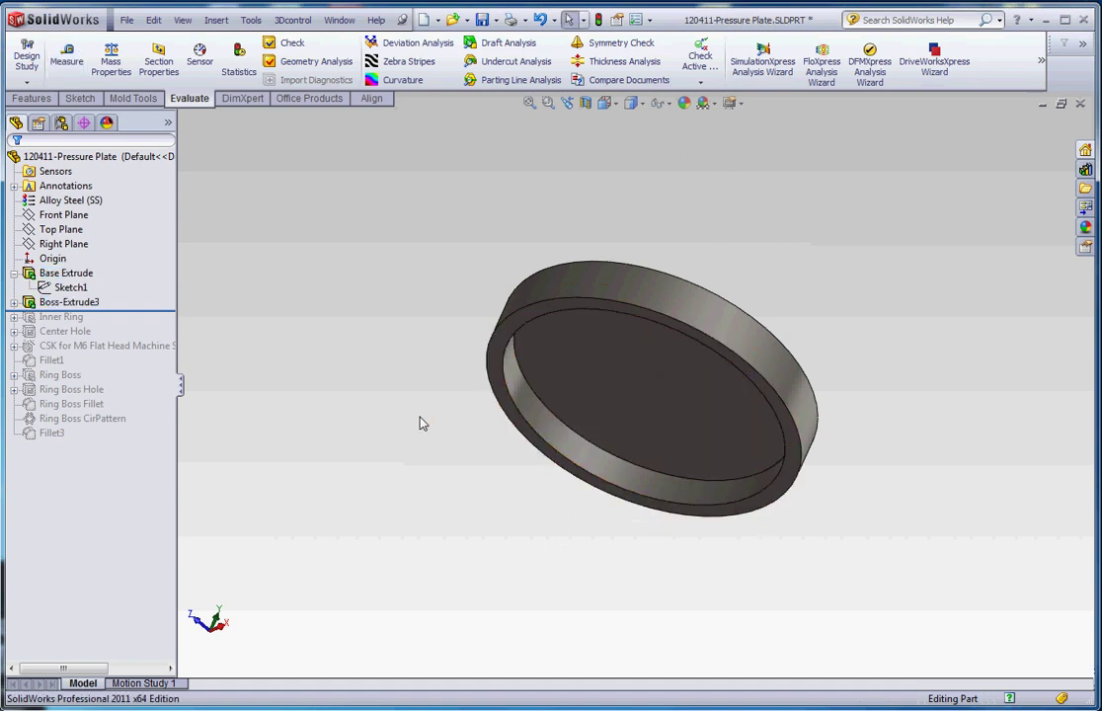
middle_drag(420, 423, 415, 367)
- Rename Boss-Extrude3 to 'Bottom Lip' in the feature tree
click(69, 302)
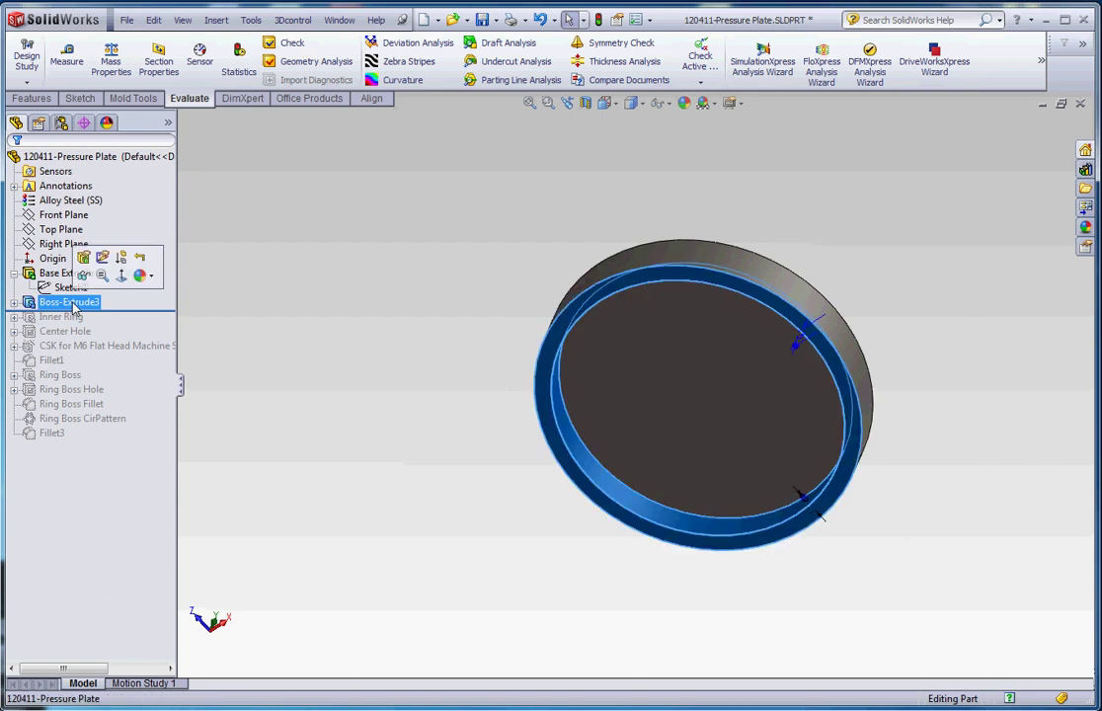
click(72, 302)
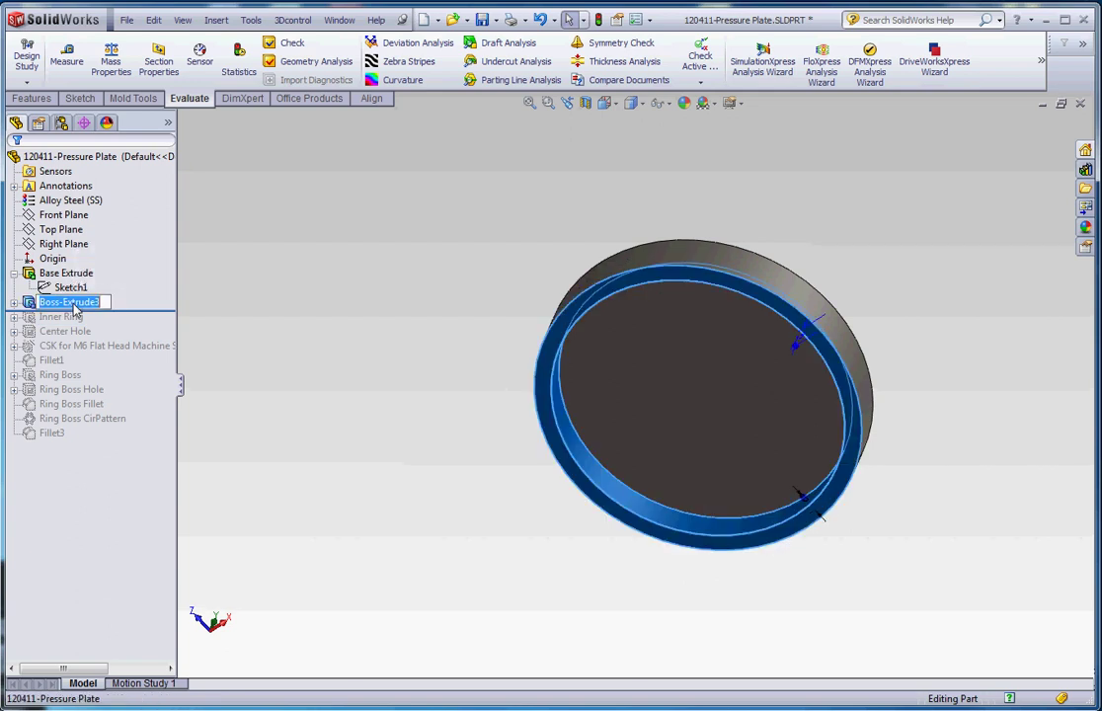
text(Bottom Lip)
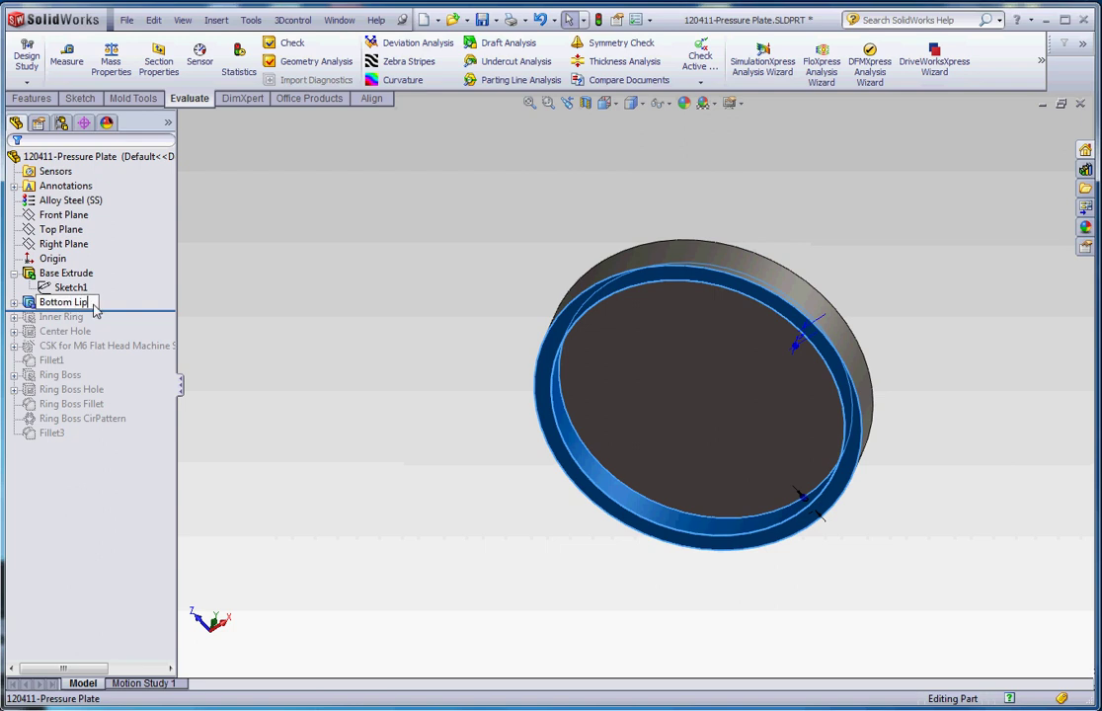
key(ctrl+a)
- Confirm the 'Bottom Lip' feature name, then orbit and zoom to inspect the 155 mm plate and its ring
click(253, 330)
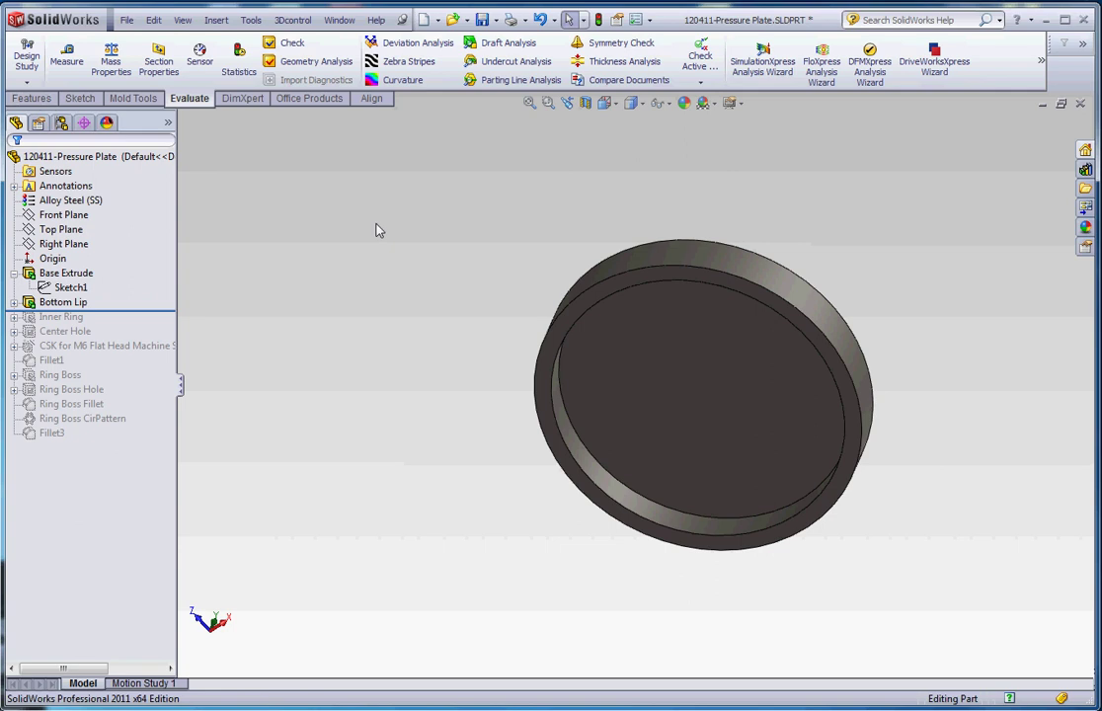
middle_drag(505, 287, 478, 304)
scroll(904, 312, down, 2)
scroll(819, 345, up, 2)
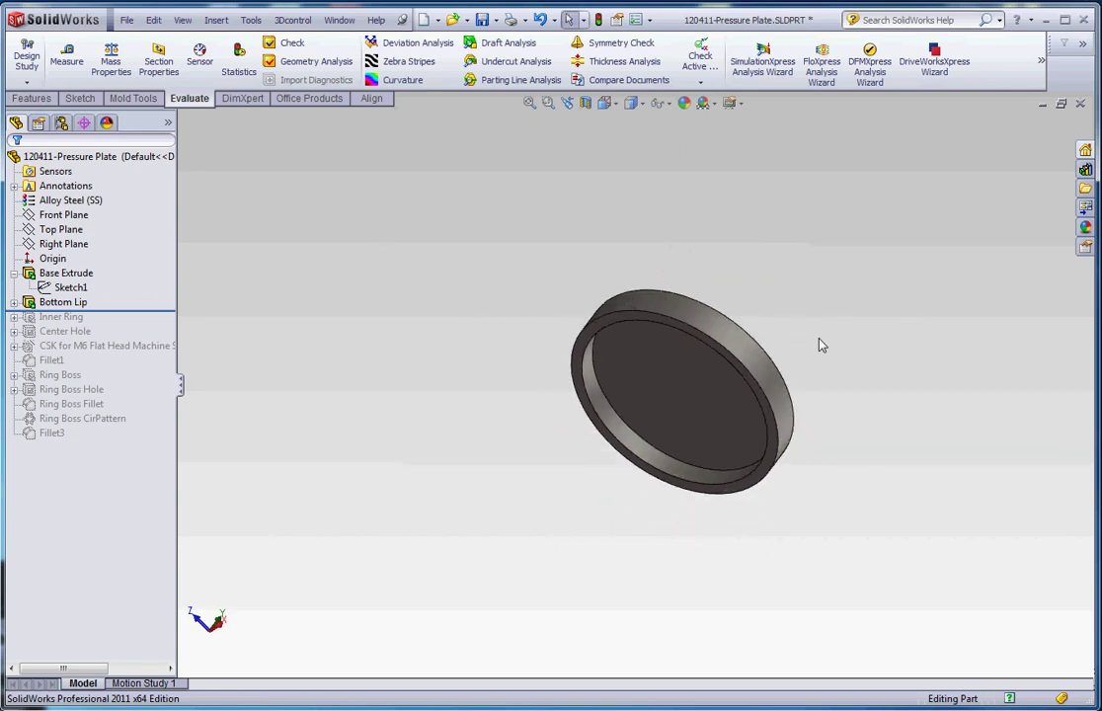
scroll(581, 580, down, 2)
scroll(522, 571, down, 1)
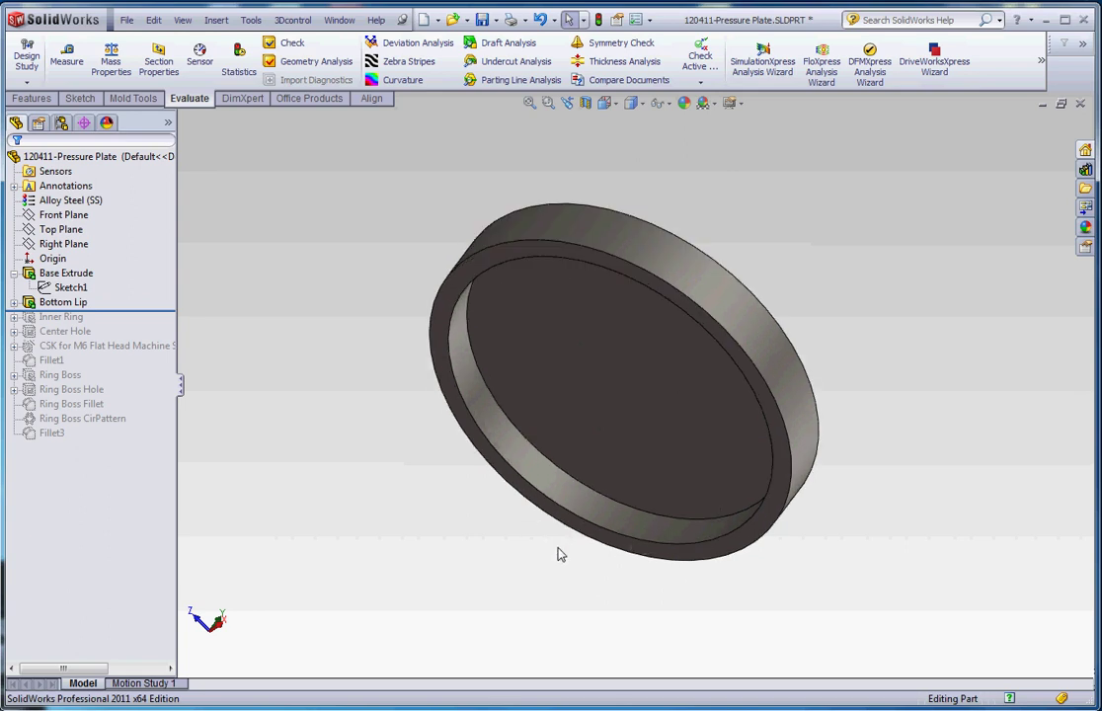